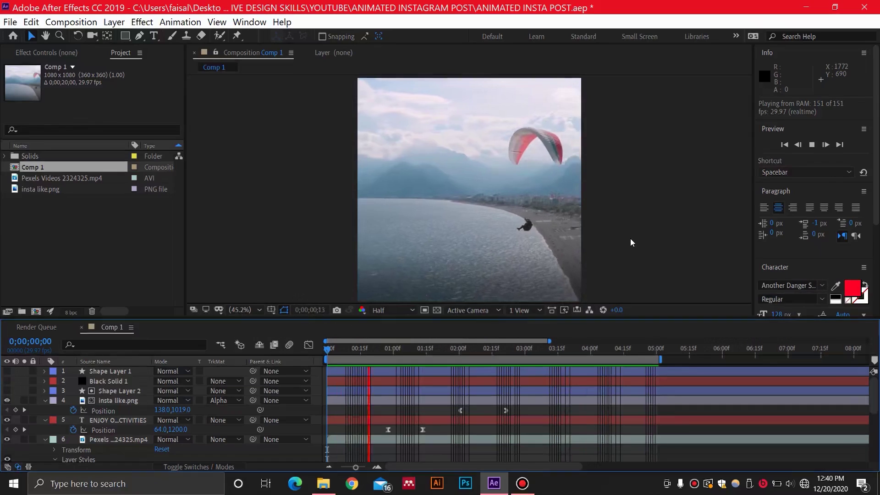
Stop the playback of Comp 1 and scrub through the frames where the like icon animates in
key(space)
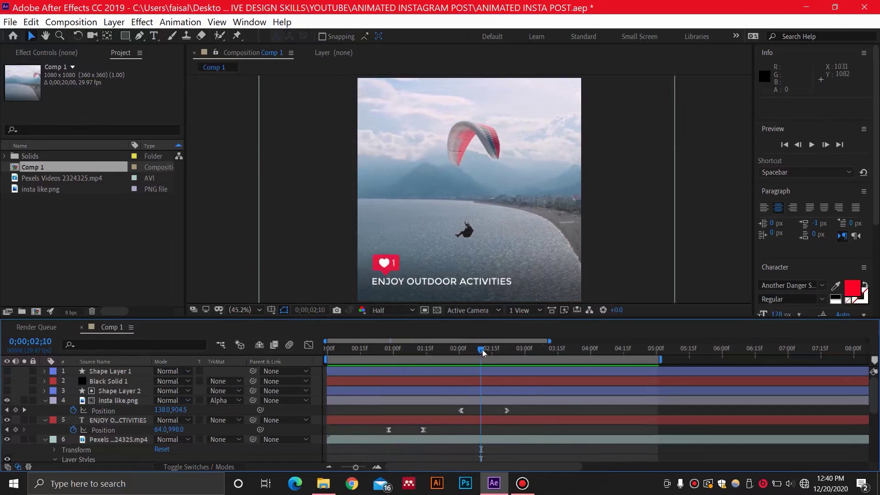
drag(483, 348, 495, 348)
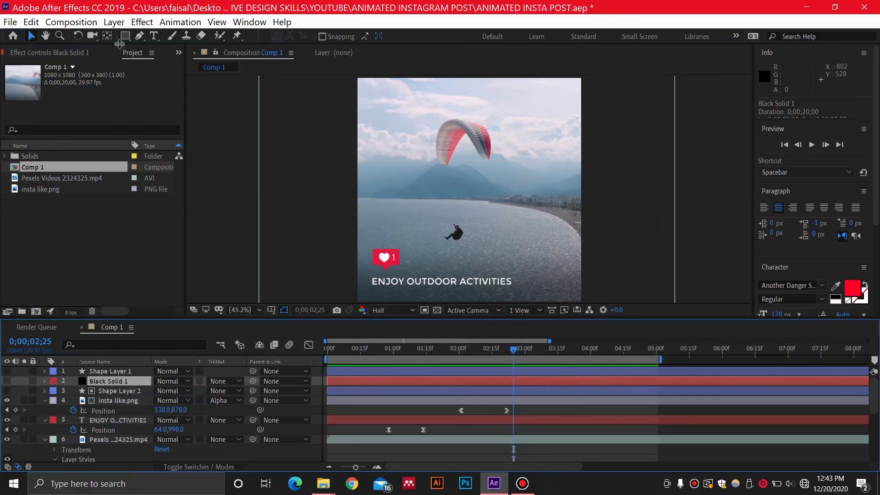
Create a new composition 1080 px wide and 1080 px high with a duration of 0:00:05:00
click(71, 22)
click(103, 36)
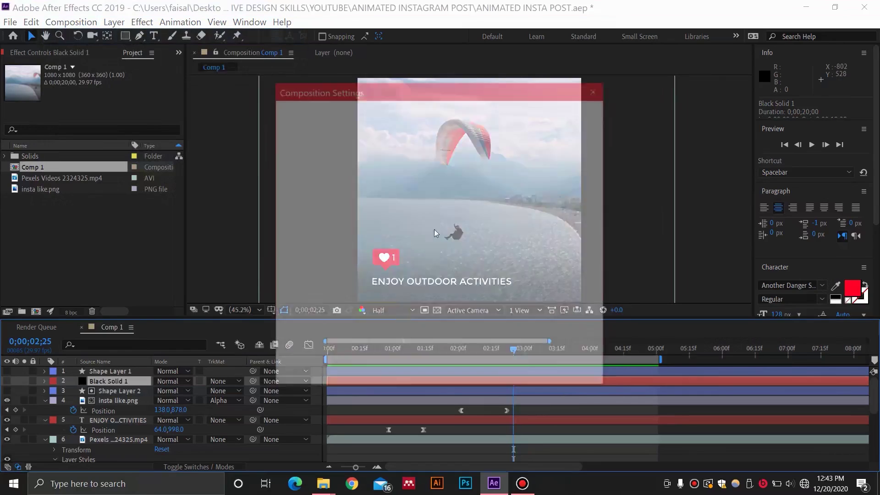
click(388, 181)
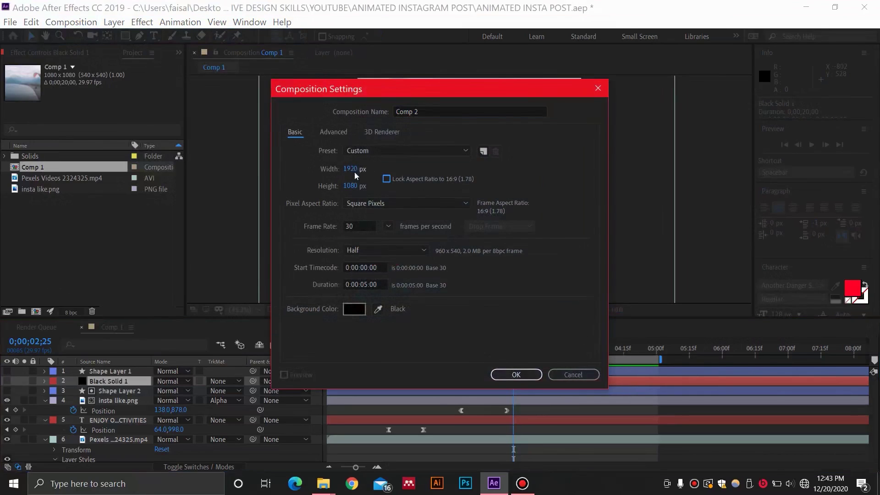
text(1080)
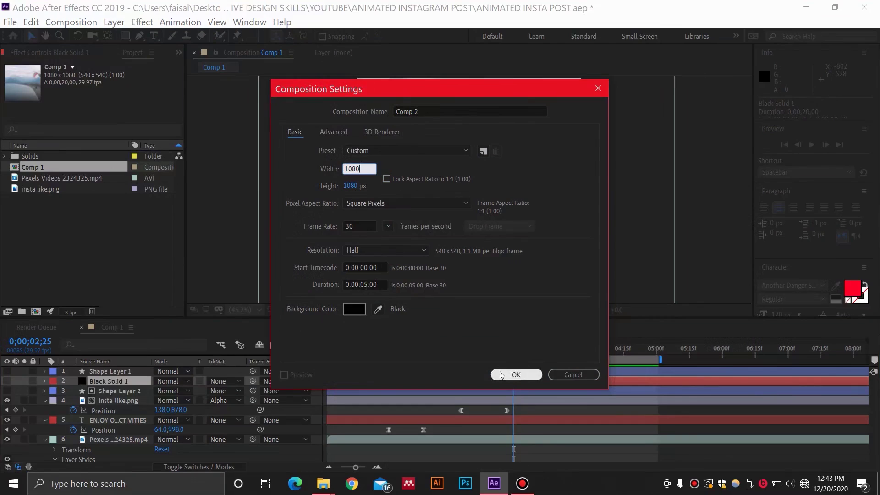
click(365, 285)
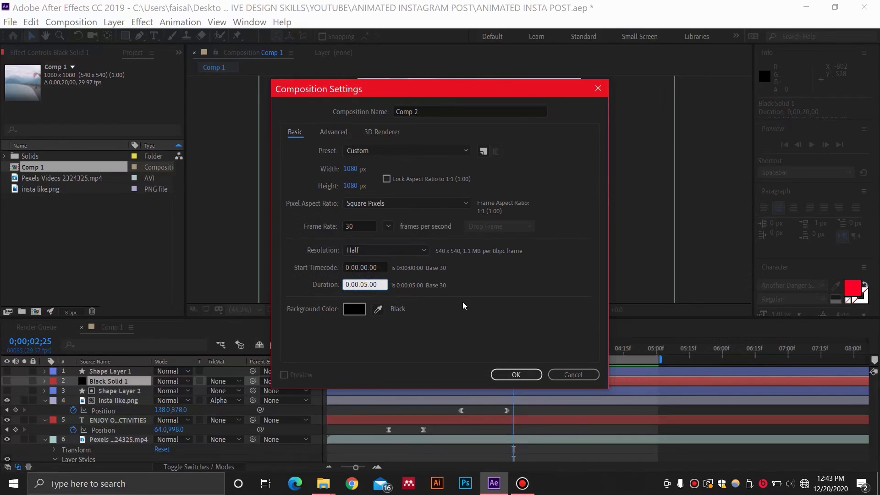
click(513, 374)
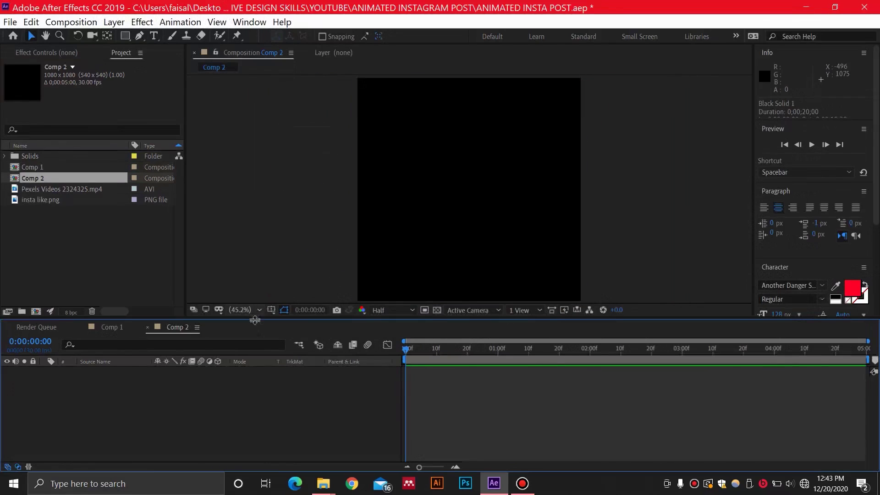
right_click(40, 241)
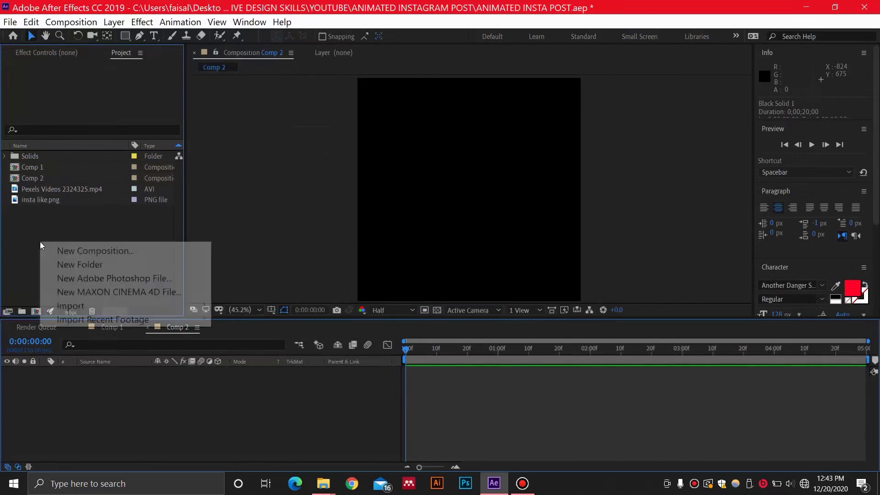
mouse_move(97, 307)
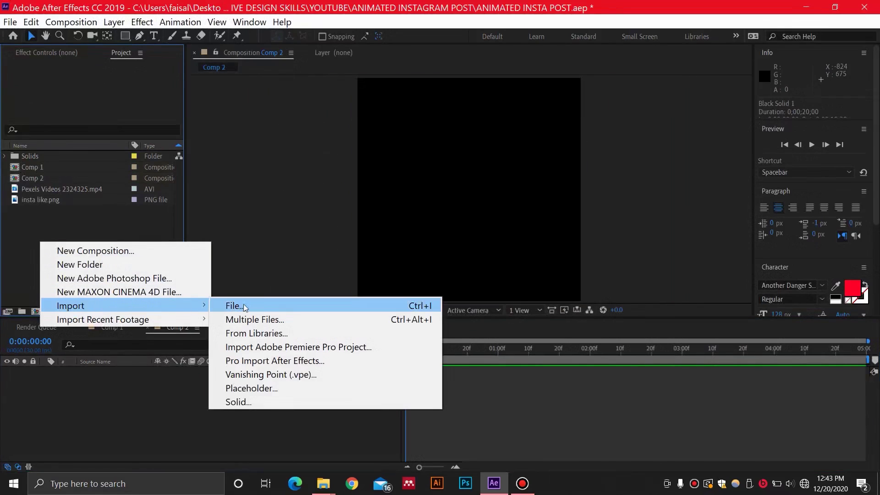
click(31, 205)
Add the Pexels Videos 2324325.mp4 footage to Comp 2 and scale it down to match the composition's height
drag(50, 188, 83, 373)
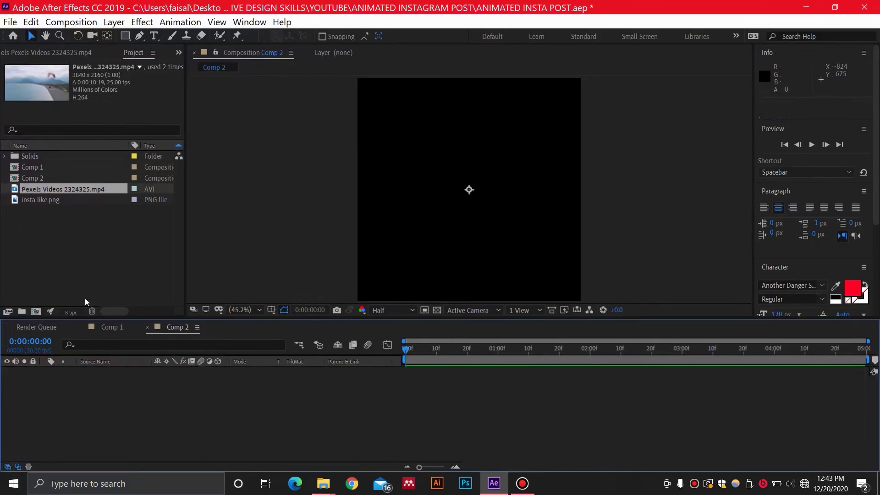
scroll(441, 192, down, 2)
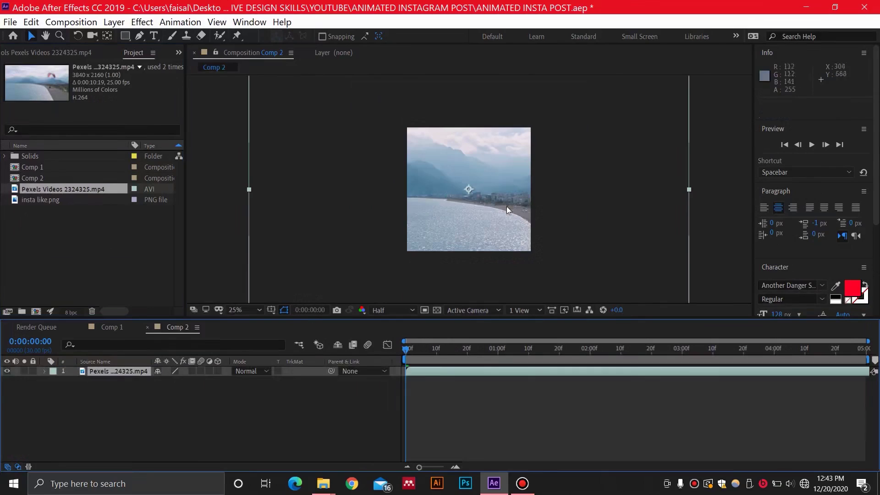
scroll(510, 202, down, 1)
drag(579, 127, 524, 147)
scroll(480, 201, up, 1)
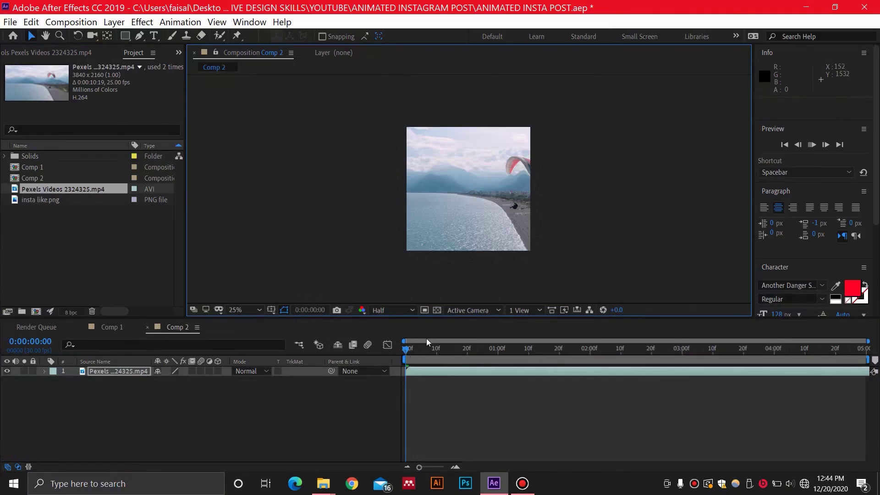
Preview the paragliding footage in Comp 2 and lower the viewer resolution to Quarter
key(space)
click(395, 306)
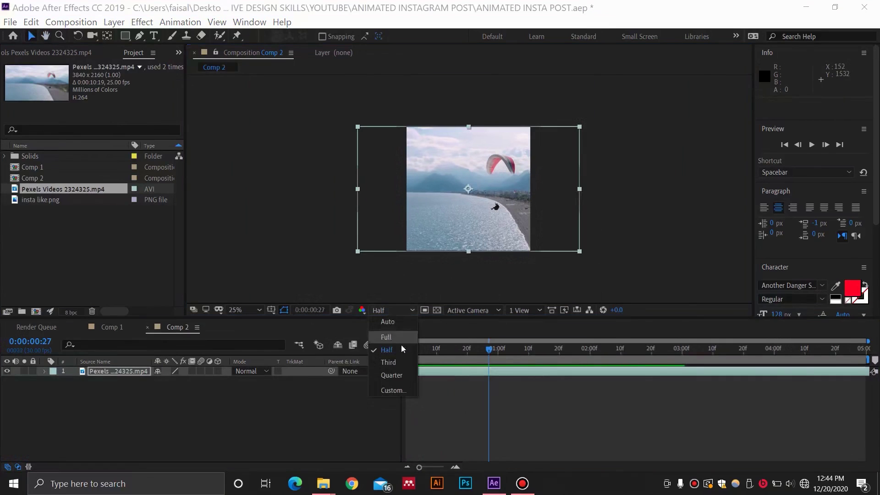
click(403, 372)
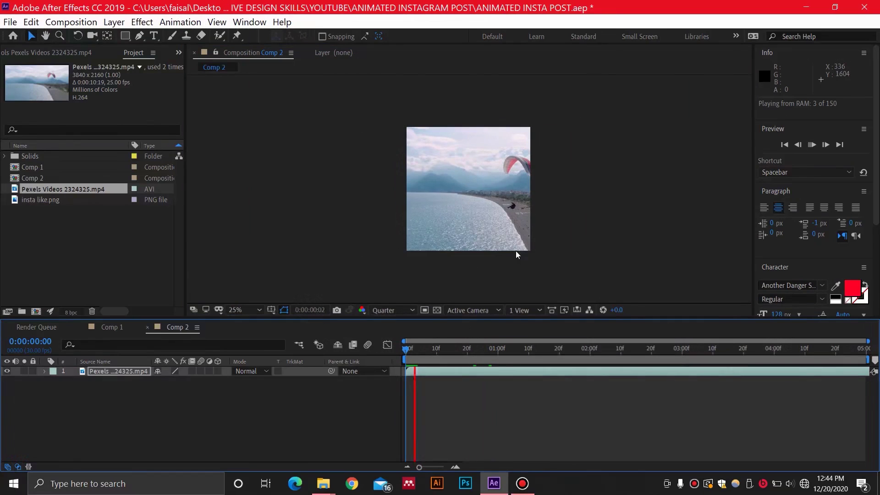
key(space)
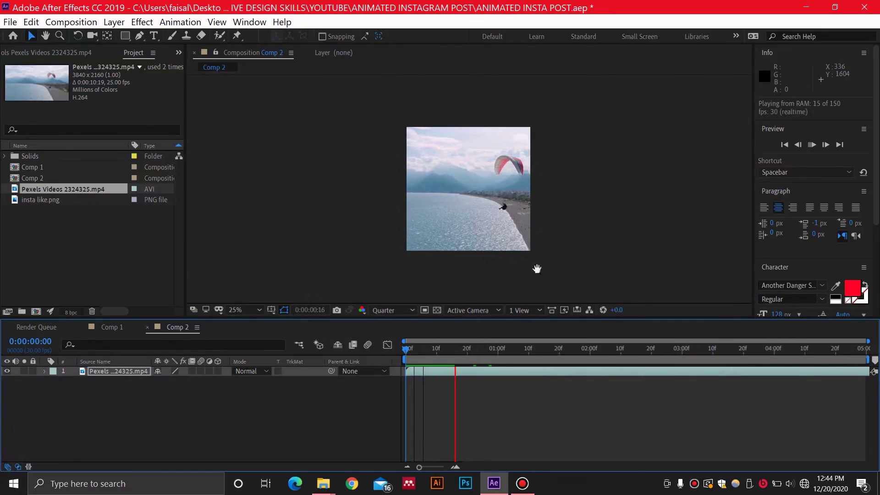
scroll(412, 250, up, 2)
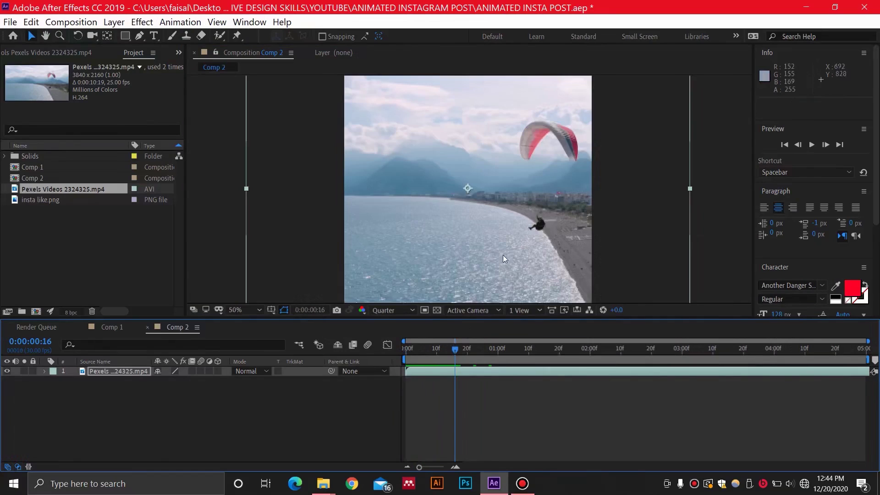
scroll(502, 256, down, 1)
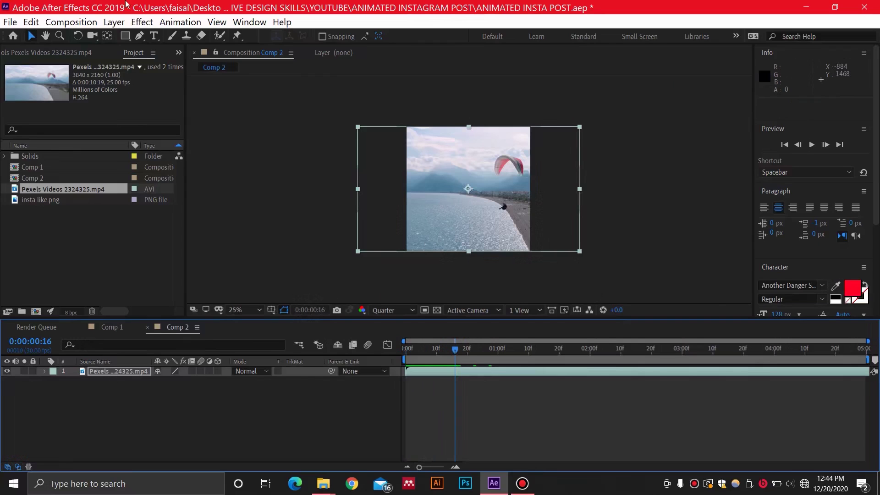
Apply a Gradient Overlay layer style to the Pexels video layer
key(ctrl+a)
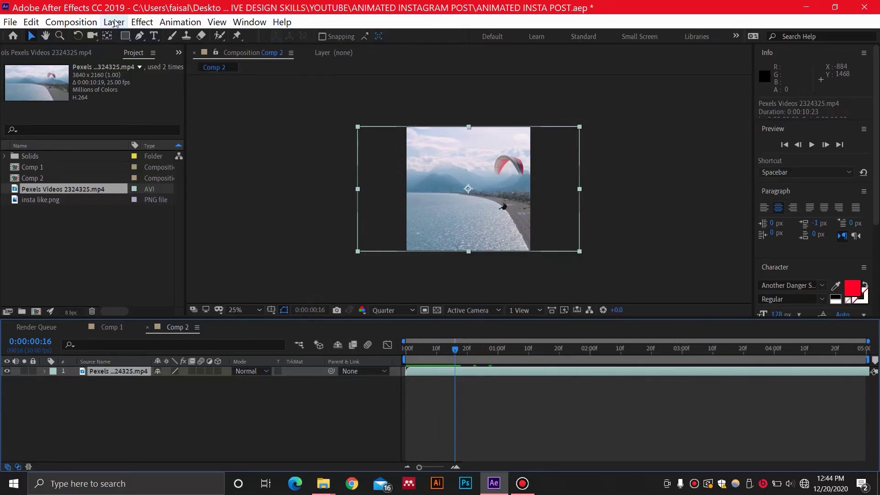
click(114, 23)
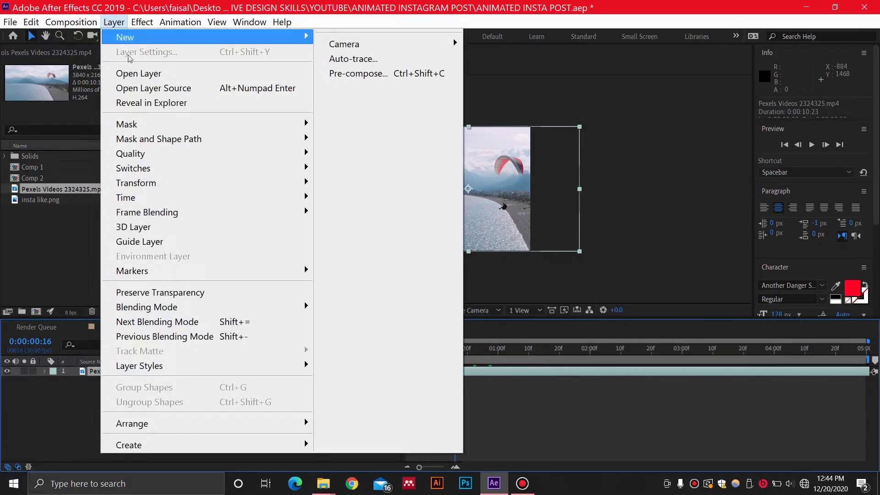
mouse_move(261, 367)
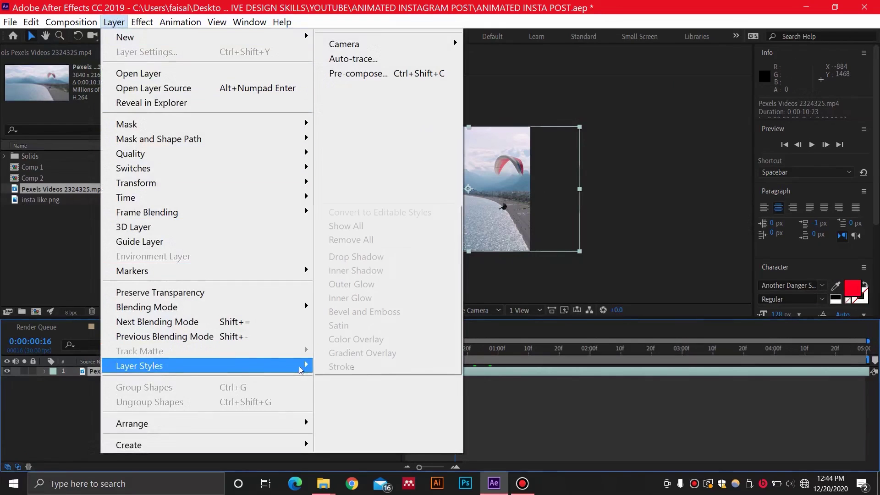
click(371, 353)
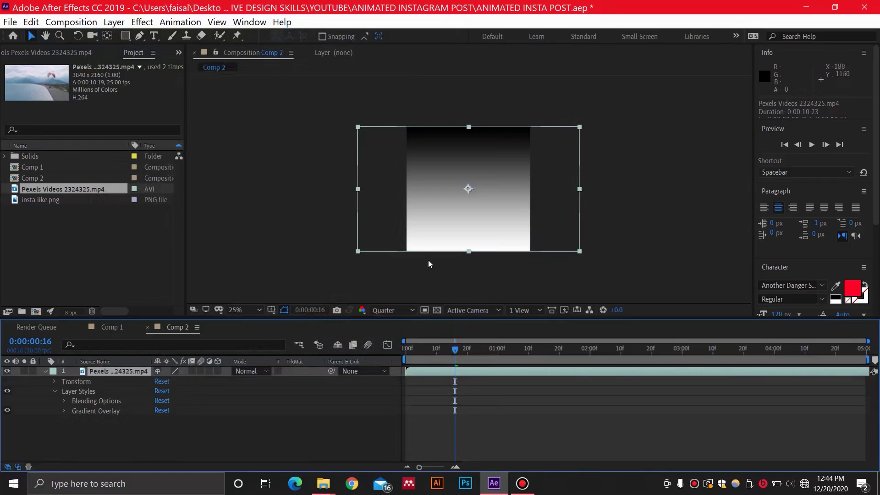
Swap the Gradient Overlay's colors, placing the black color stop at 0% and the white one at 100%
click(64, 410)
scroll(89, 419, down, 2)
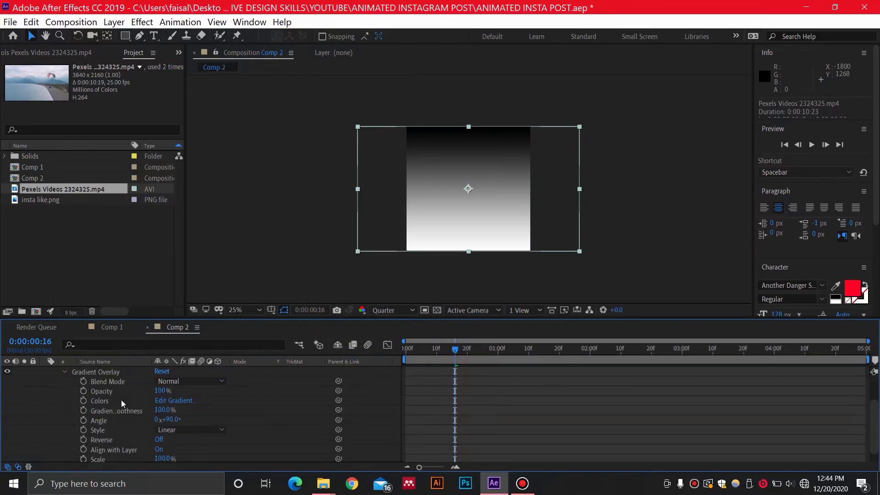
click(168, 401)
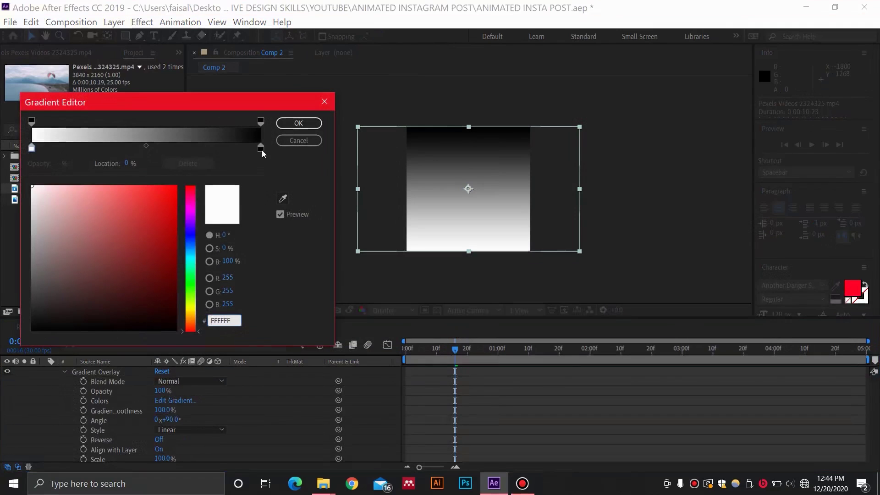
drag(261, 149, 134, 149)
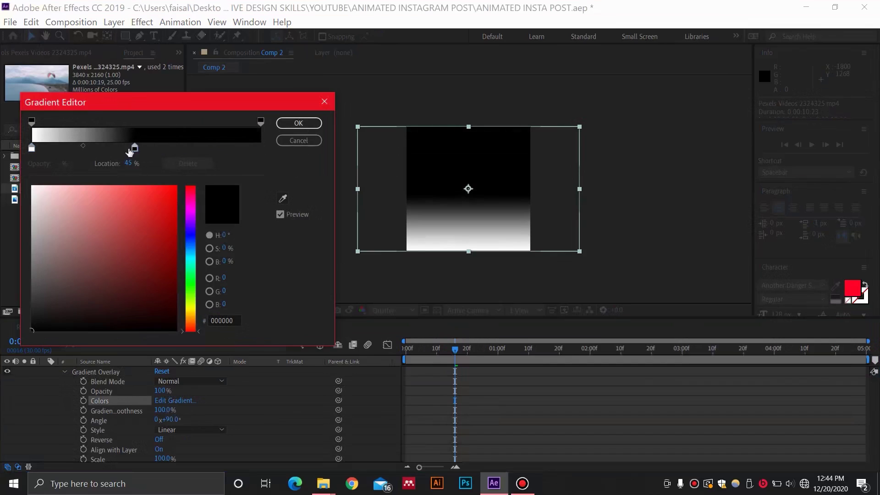
drag(32, 148, 260, 149)
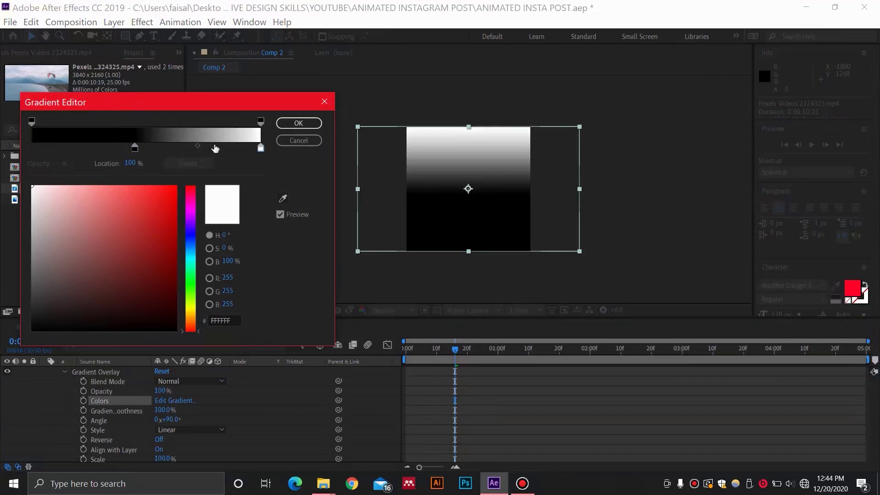
drag(133, 149, 32, 149)
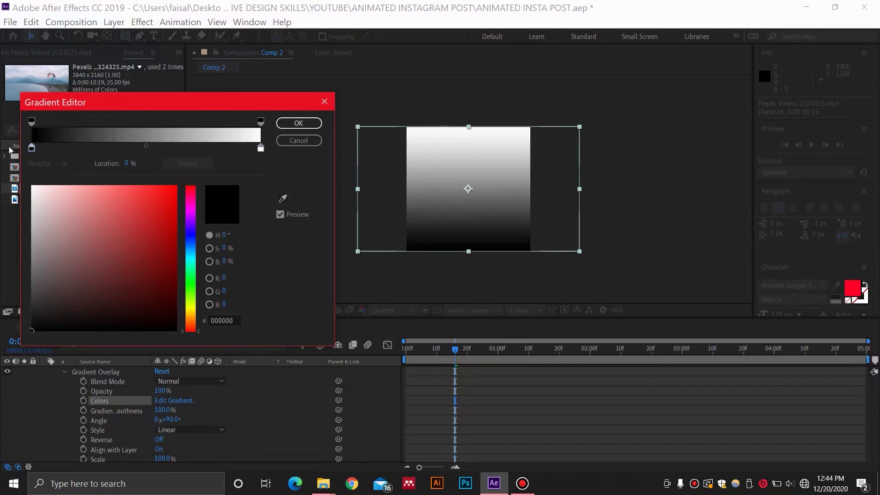
Set the opacity stop at the gradient's white end to 0%
click(262, 121)
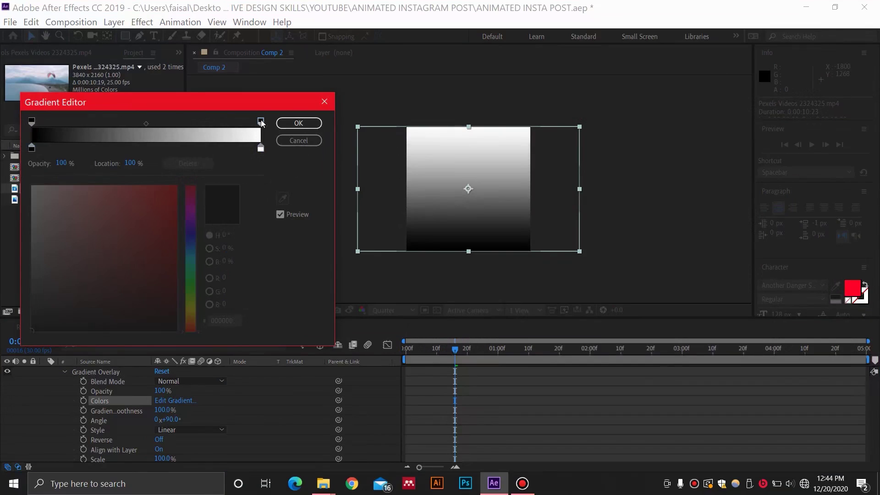
click(62, 163)
text(0)
key(Tab)
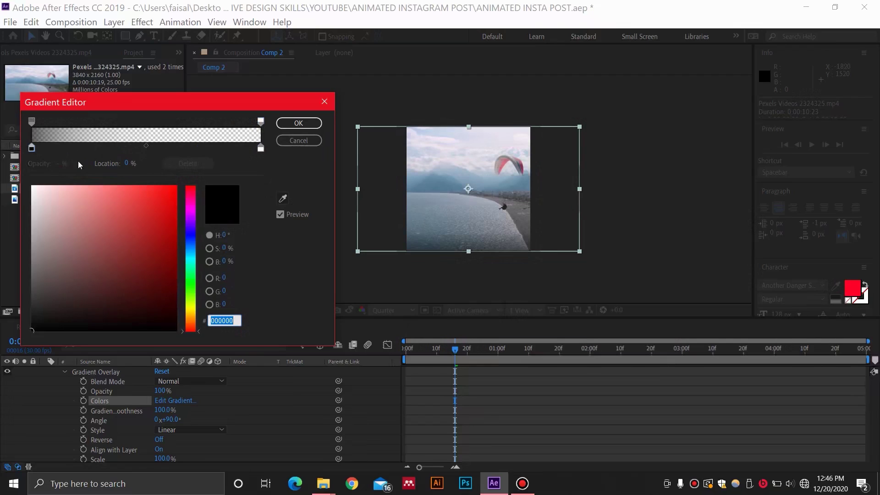
Set the black end's opacity stop to 60%, place the opacity midpoint at 12.8%, and accept the gradient
click(32, 122)
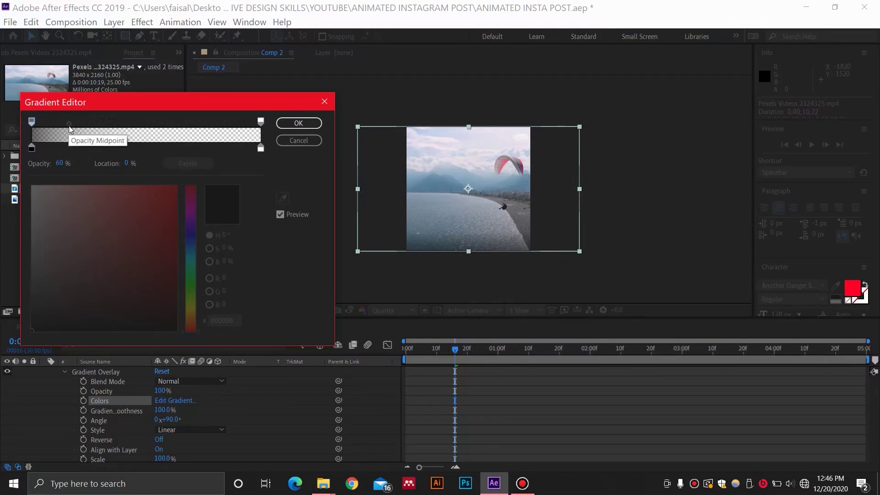
mouse_move(69, 124)
mouse_down()
mouse_move(249, 127)
mouse_move(61, 124)
mouse_up()
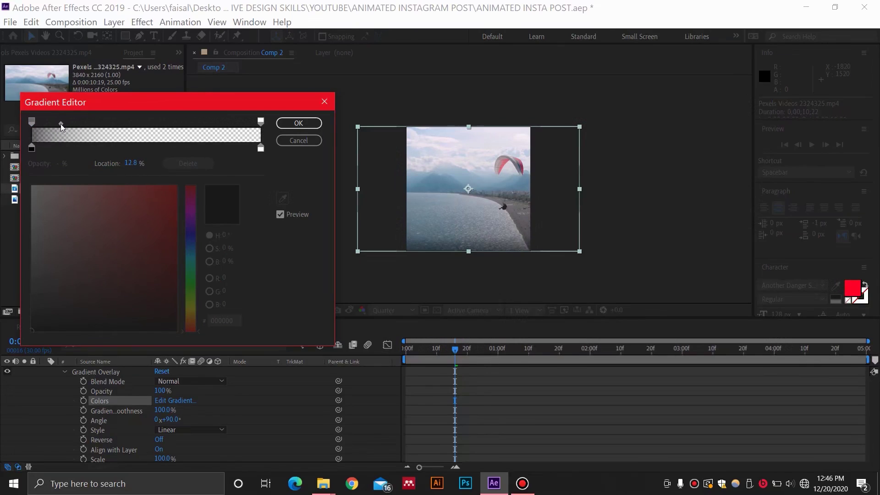
click(32, 122)
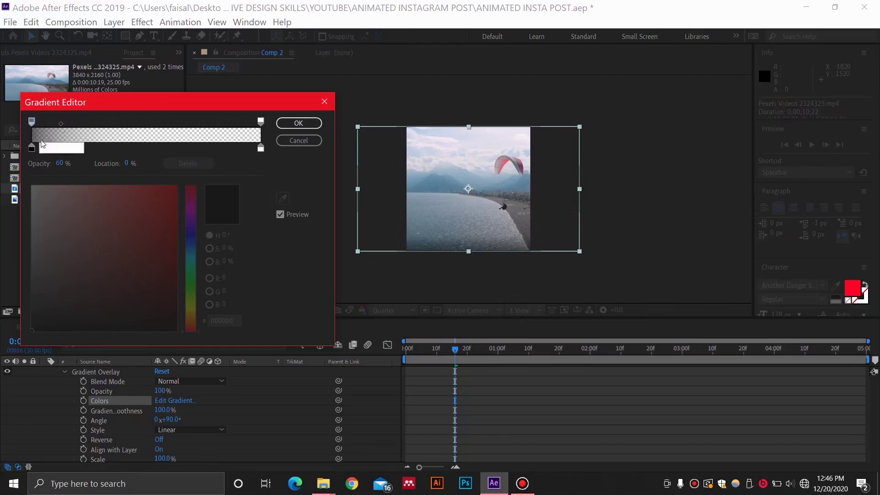
click(60, 164)
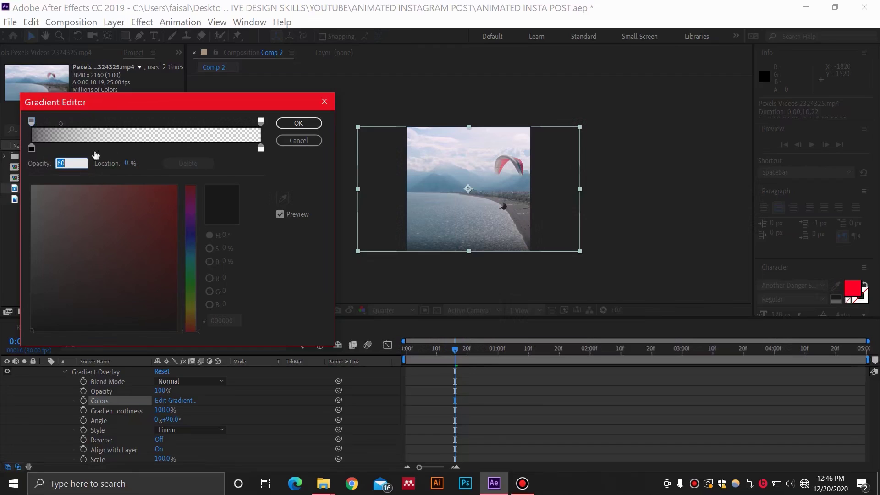
click(293, 122)
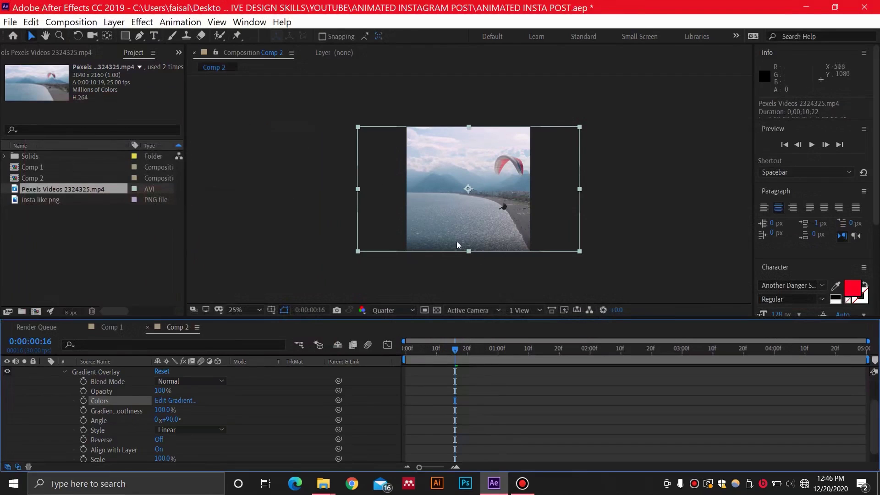
Add a text layer reading "enjoy your life" above the video layer
drag(453, 347, 426, 349)
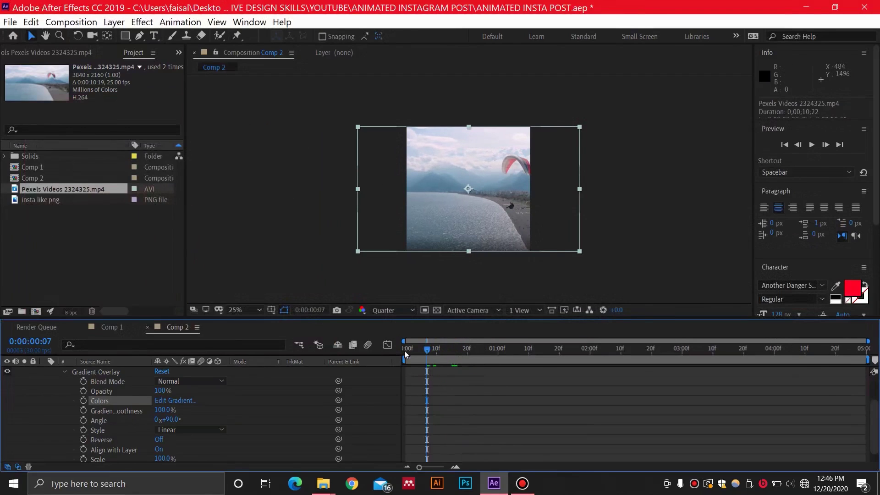
right_click(127, 417)
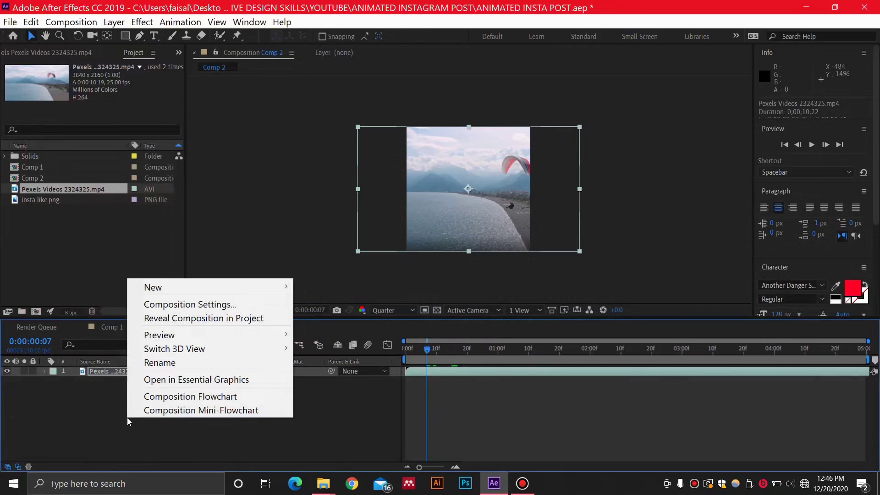
mouse_move(204, 286)
click(314, 304)
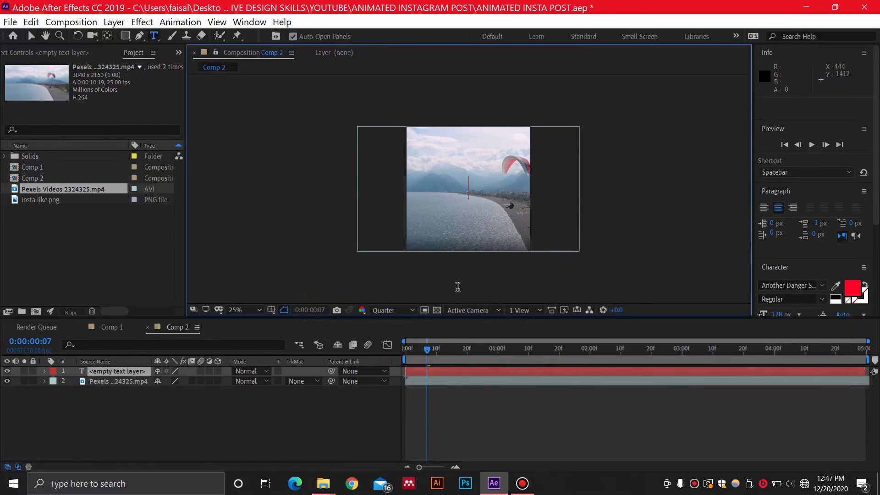
text(e)
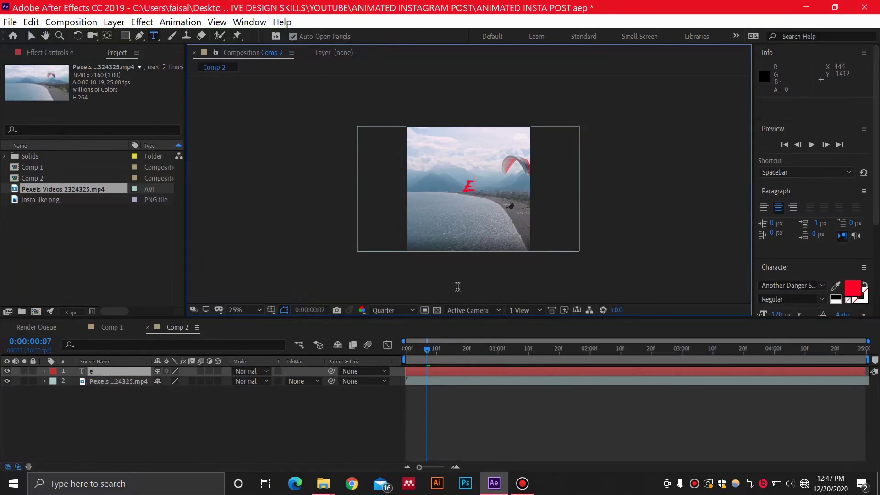
text(njo)
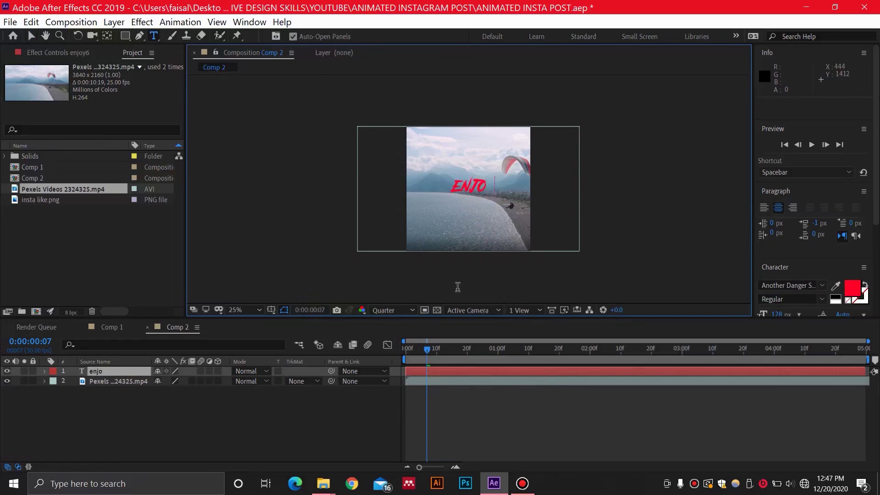
text(y your)
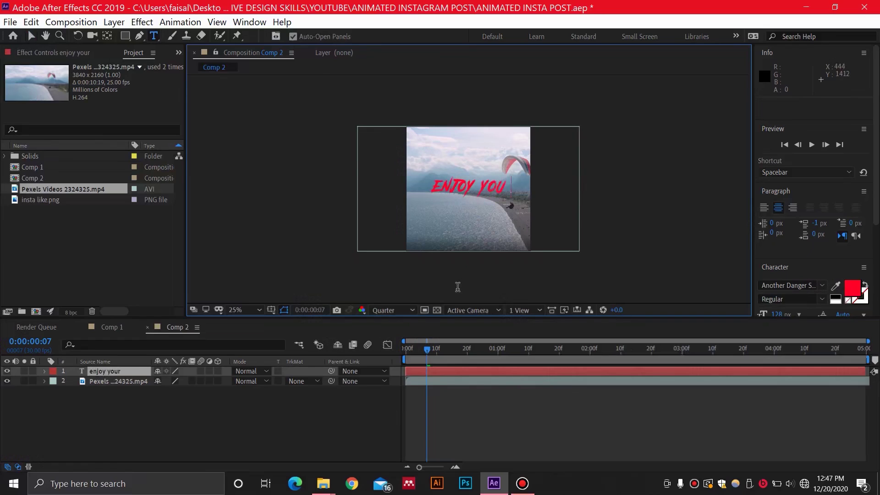
text( life)
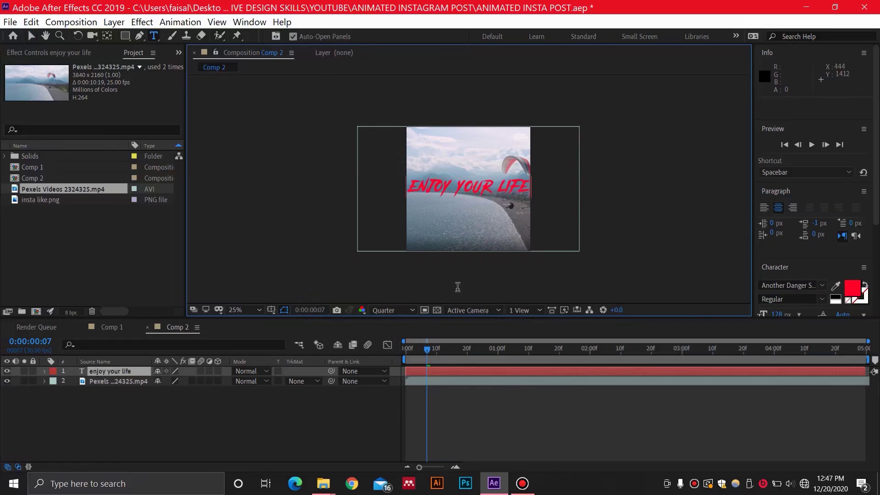
Change the whole "enjoy your life" text to white and set its font size to 40 px
key(ctrl+a)
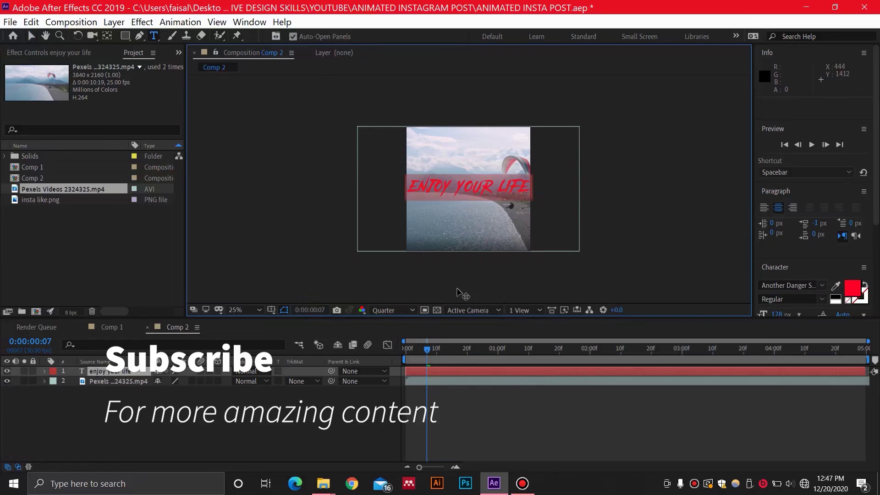
click(853, 287)
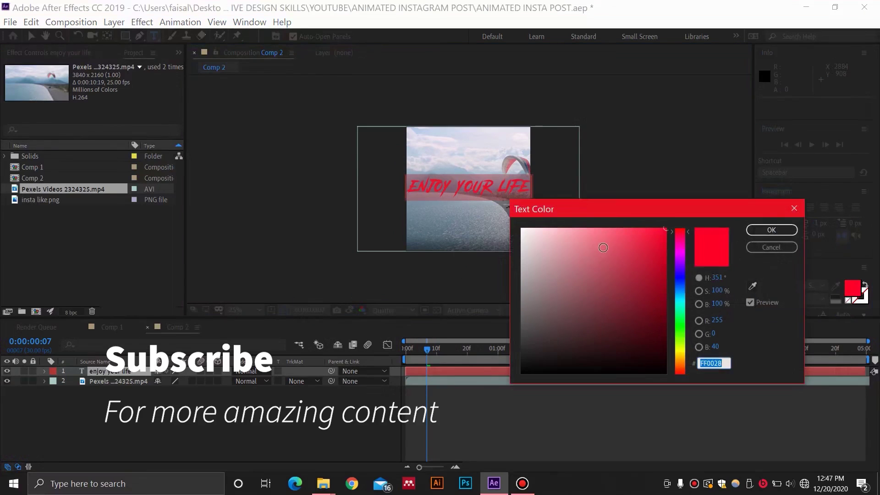
drag(603, 248, 491, 217)
click(771, 230)
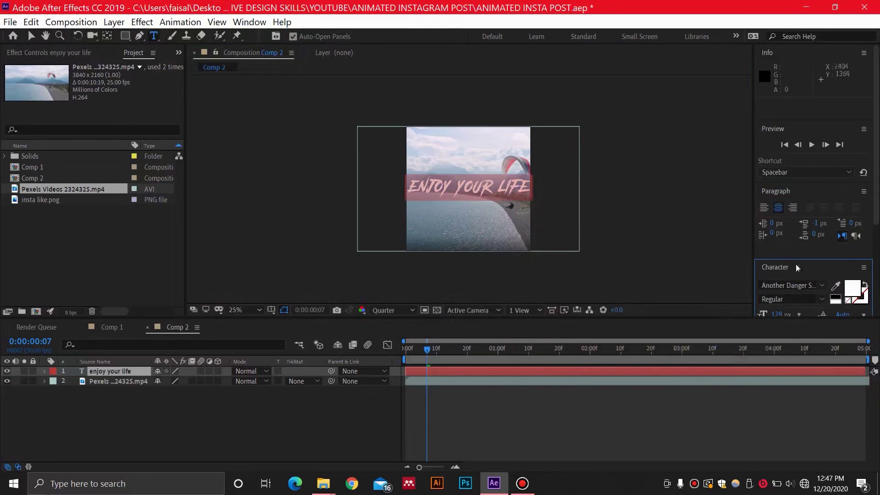
click(781, 314)
text(40)
key(Return)
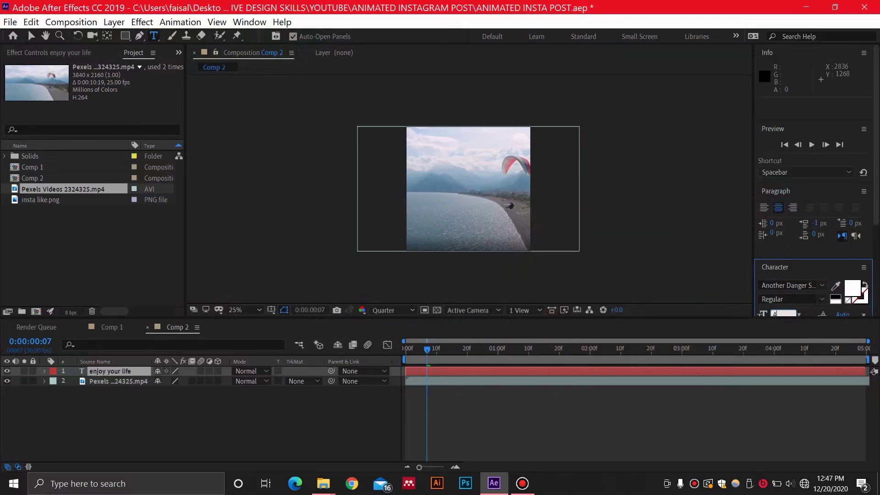
scroll(797, 298, down, 2)
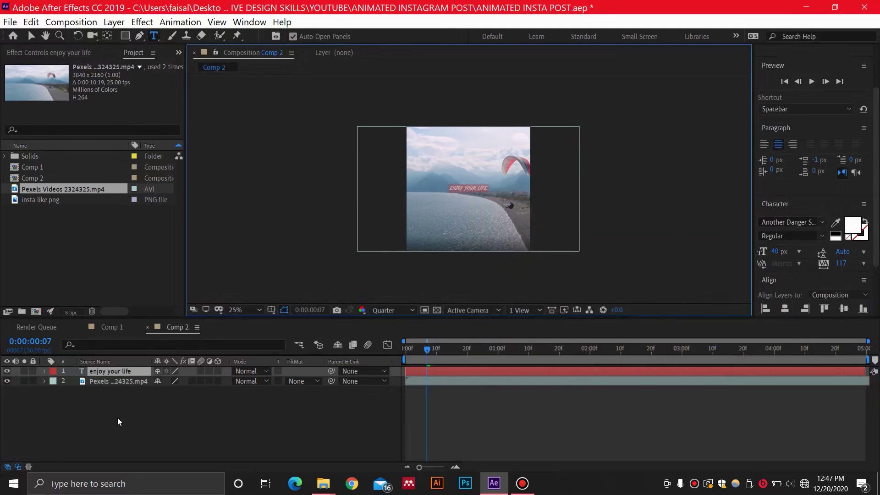
click(148, 424)
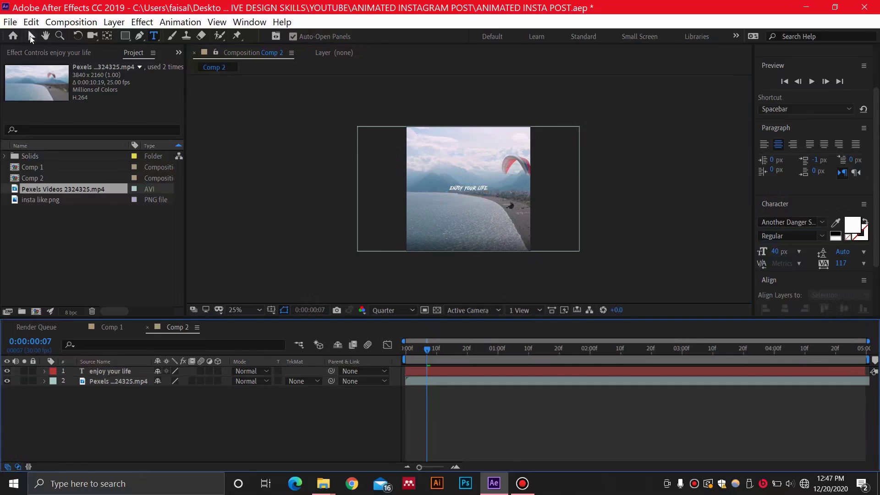
Move the "enjoy your life" text to the lower-left area of the image, at about 284, 972
click(30, 37)
key(period)
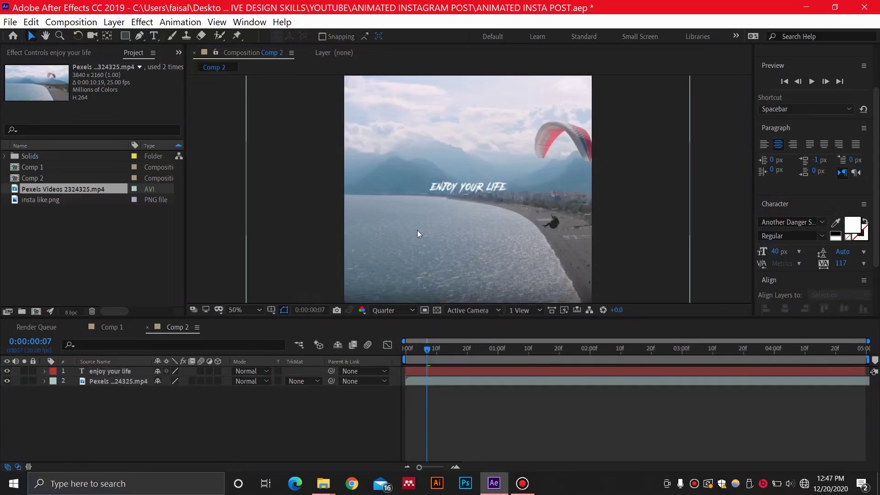
scroll(417, 231, up, 1)
scroll(417, 230, down, 1)
click(121, 372)
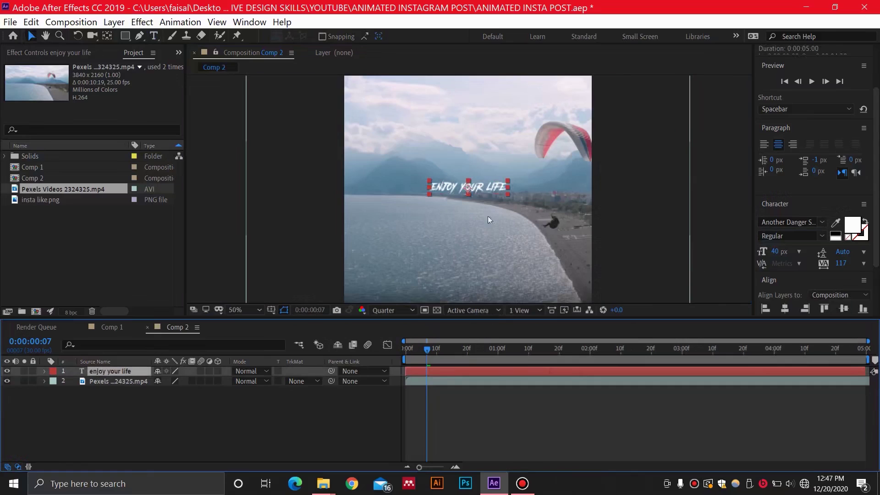
drag(468, 189, 421, 252)
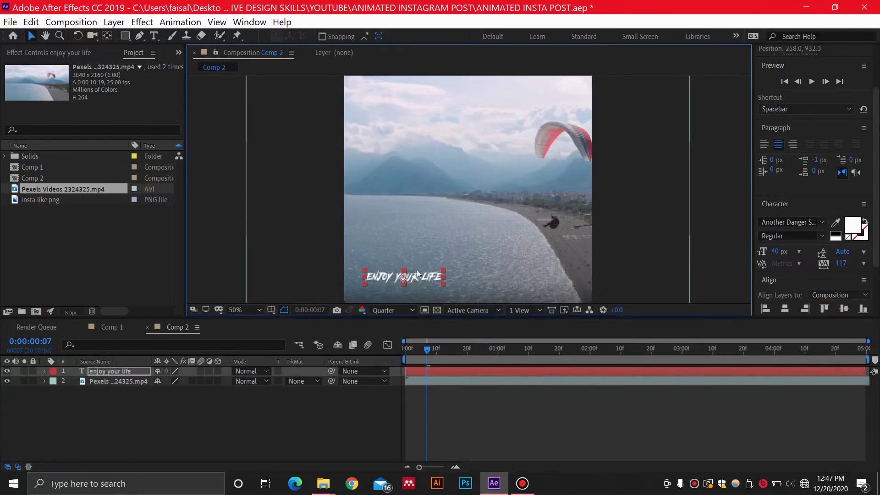
drag(417, 274, 423, 283)
scroll(423, 259, down, 1)
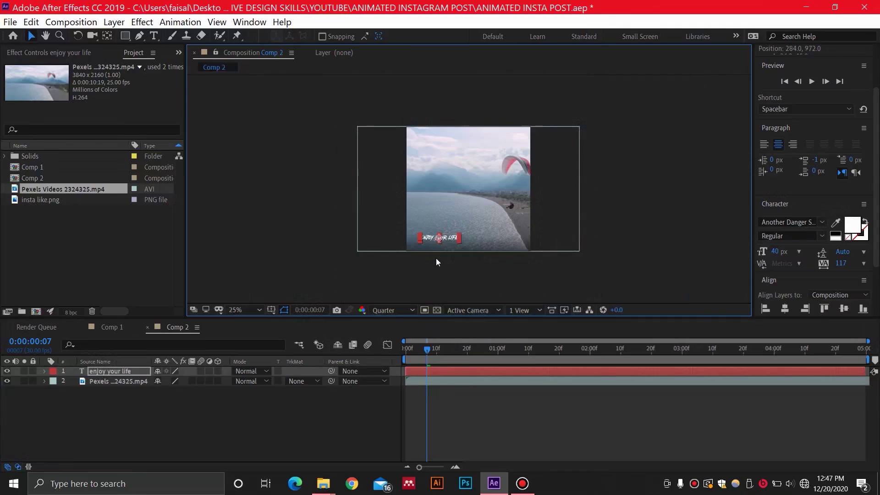
scroll(436, 257, up, 1)
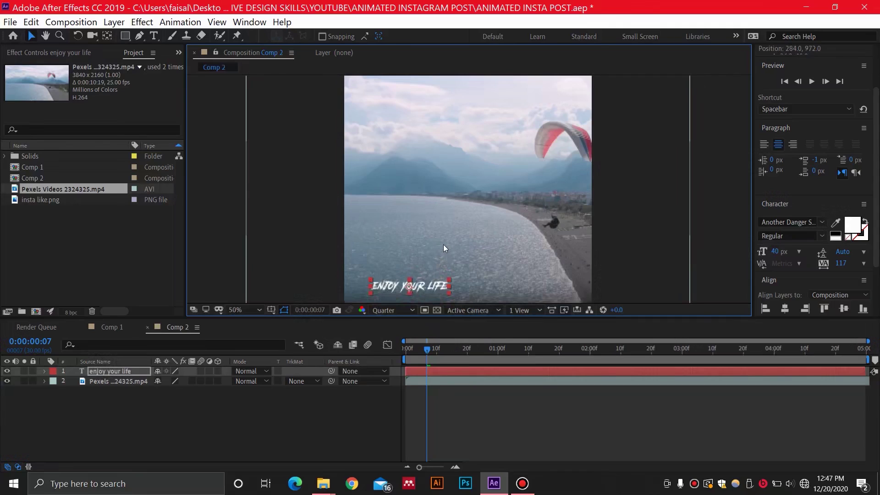
click(210, 417)
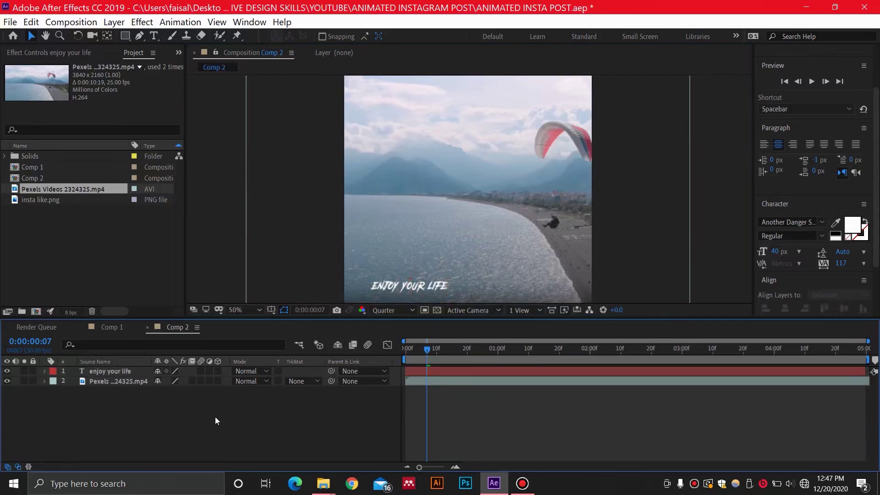
Start Position keyframing on the text layer with a keyframe at 0:00:01:00
click(116, 370)
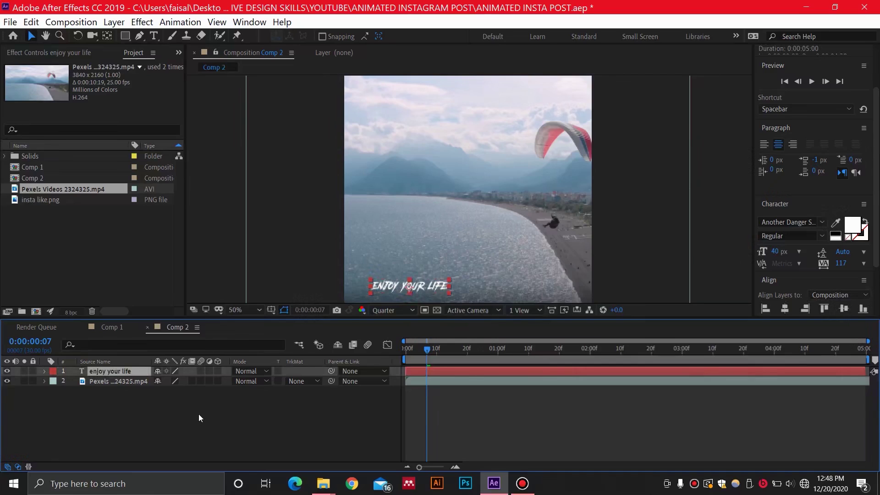
key(p)
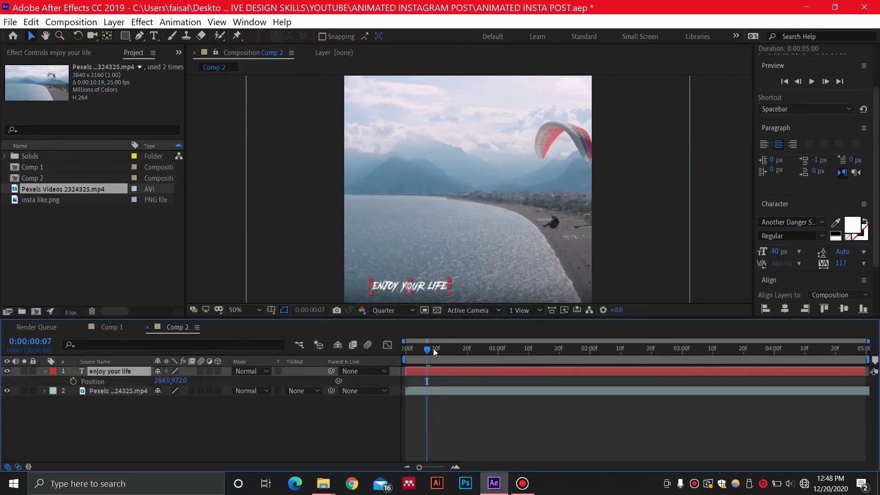
mouse_move(424, 347)
mouse_down()
mouse_move(459, 351)
mouse_move(449, 352)
mouse_up()
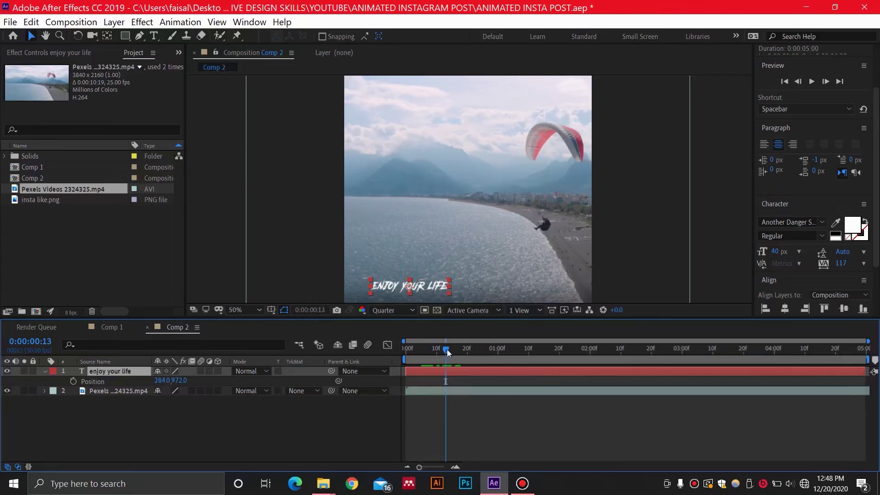
drag(448, 352, 496, 352)
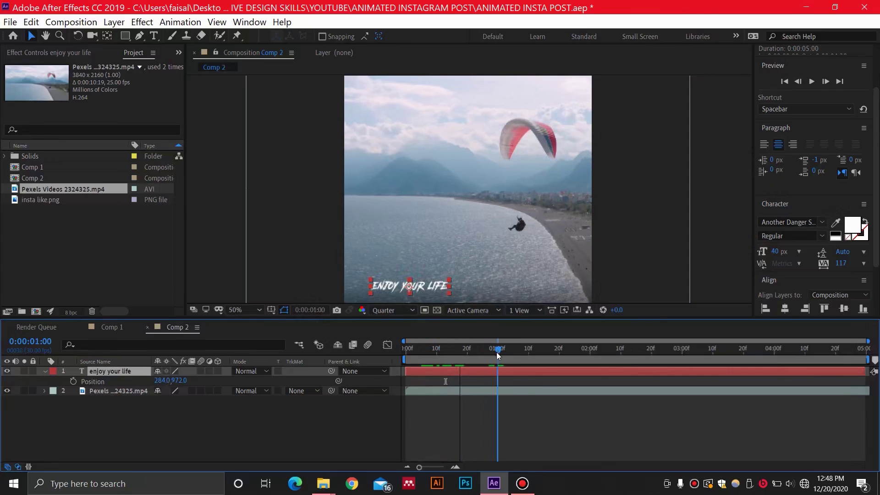
click(73, 381)
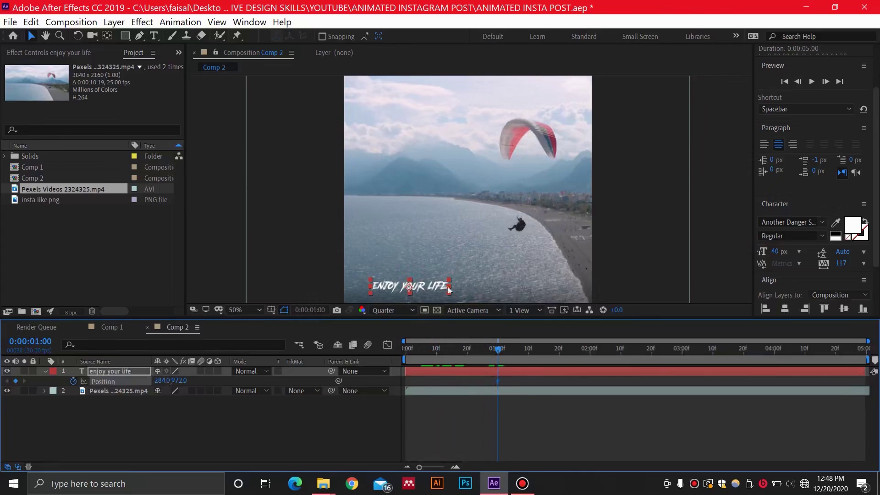
Keyframe the text straight down below the frame at 0:00:00:14, at about 284, 1236, and preview the slide-in
click(449, 349)
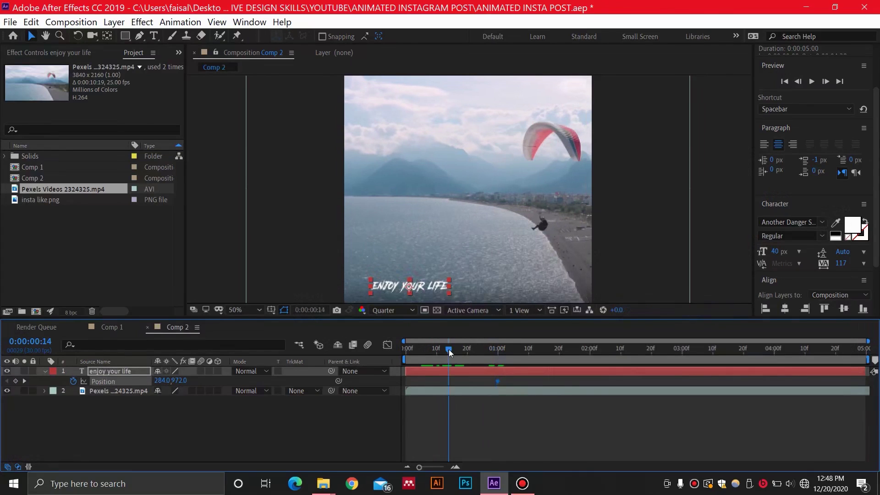
drag(409, 287, 405, 338)
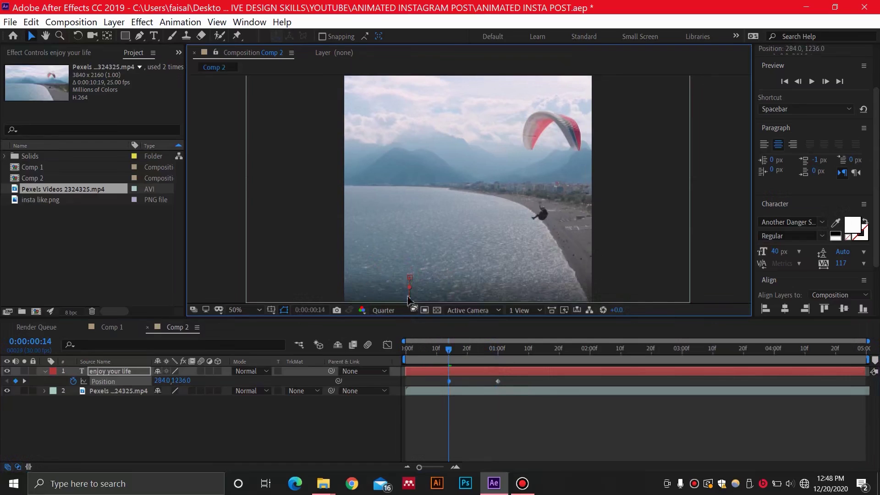
scroll(414, 277, down, 2)
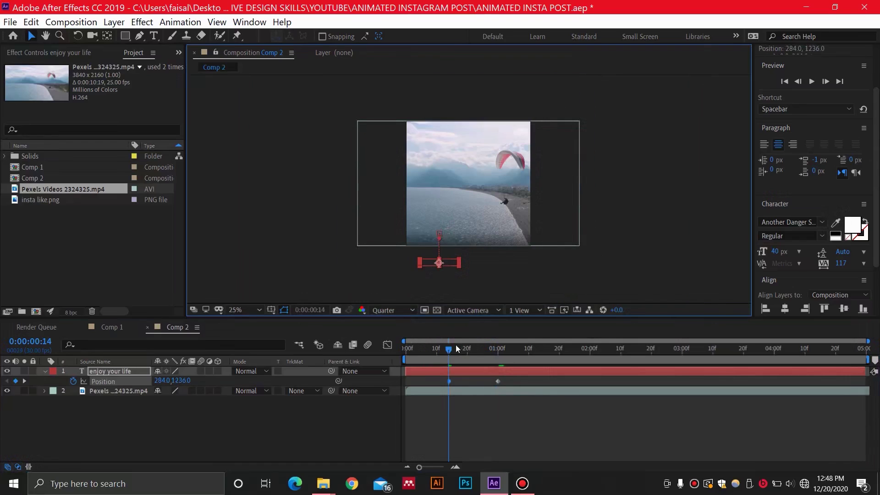
key(space)
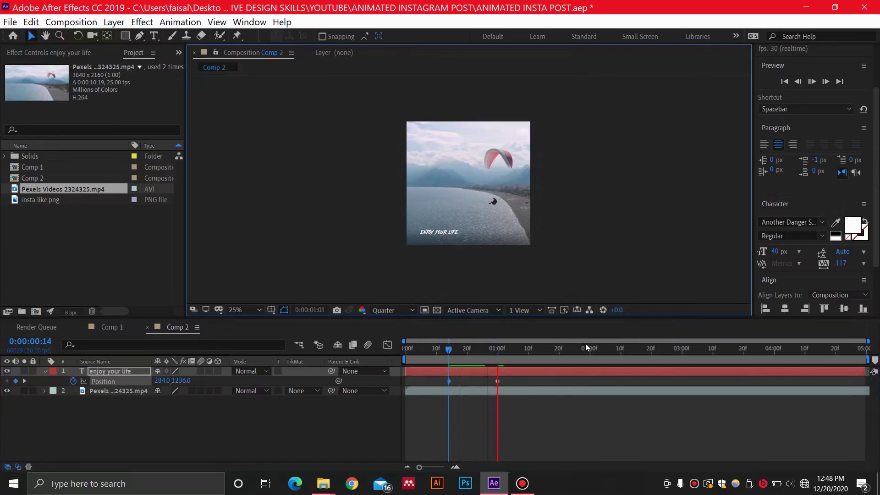
key(space)
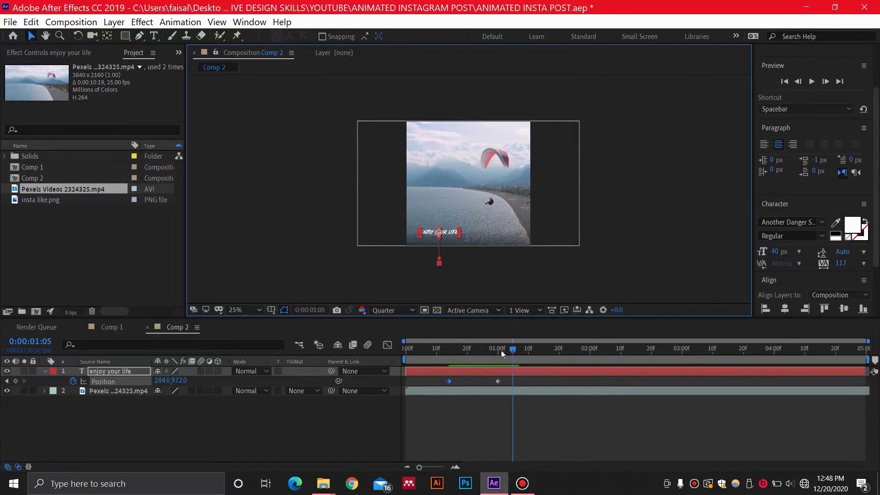
click(445, 353)
key(space)
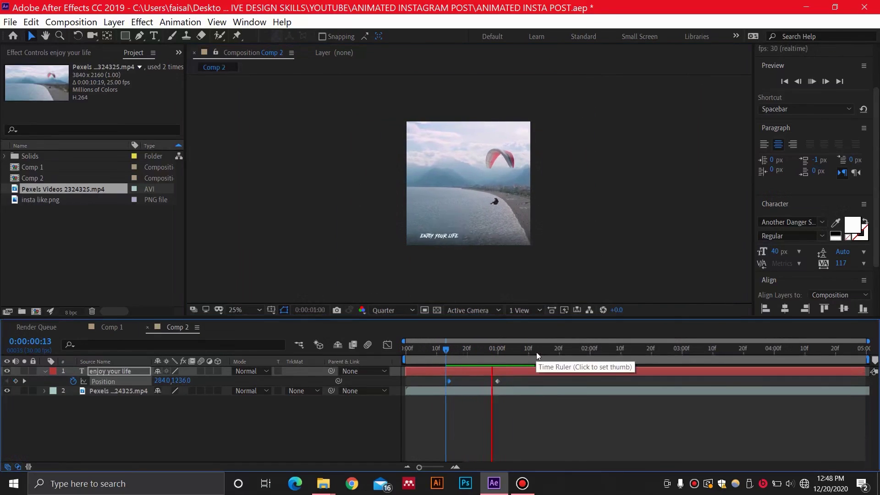
key(space)
Shape the text's Position speed graph to start and end at 0 px/sec, with an early peak near 2000 px/sec and a long ease-in
scroll(424, 234, up, 4)
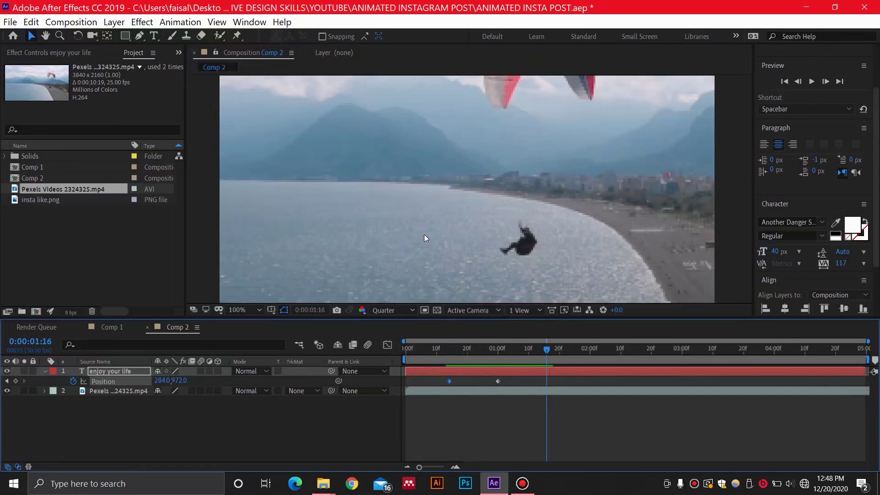
scroll(424, 235, down, 2)
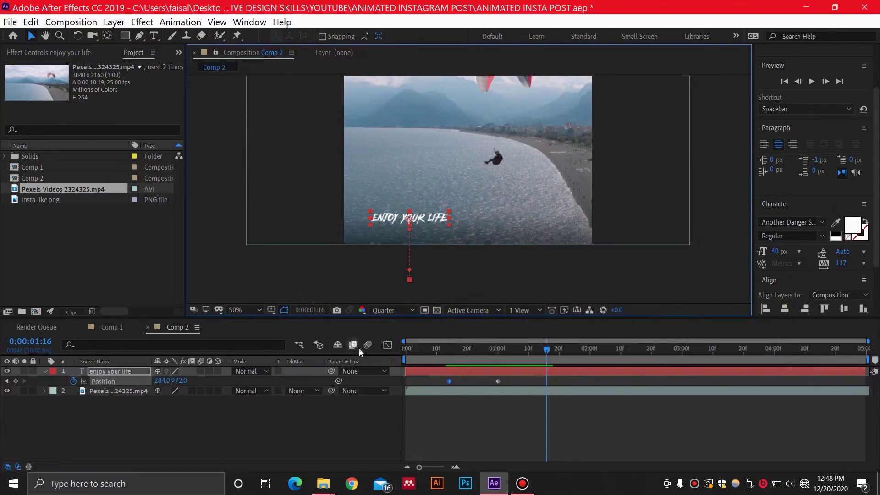
click(387, 345)
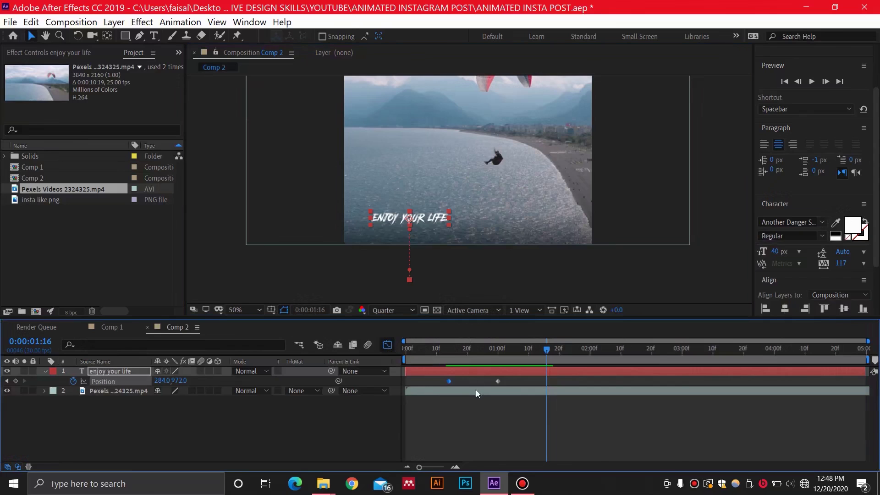
right_click(448, 383)
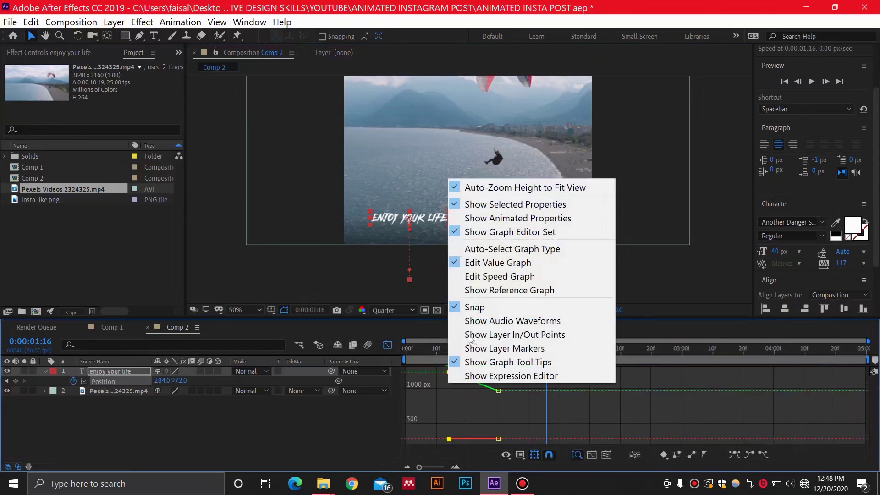
click(473, 277)
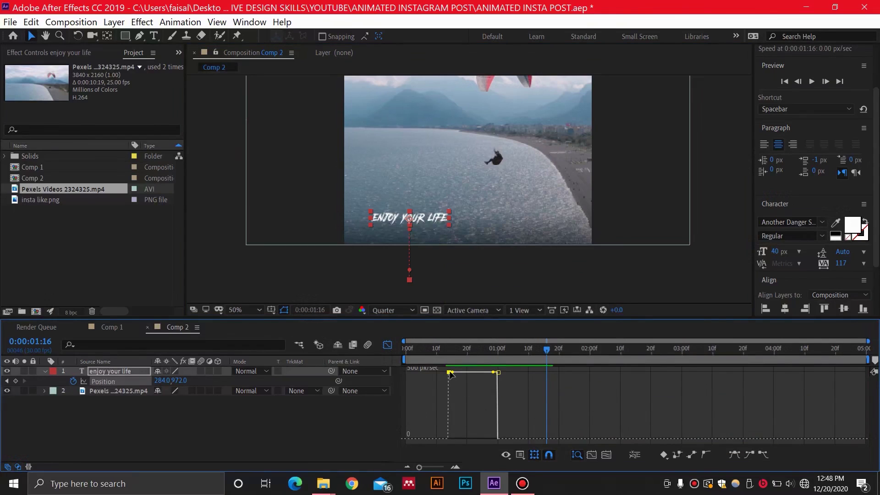
drag(451, 373, 454, 439)
drag(498, 389, 472, 441)
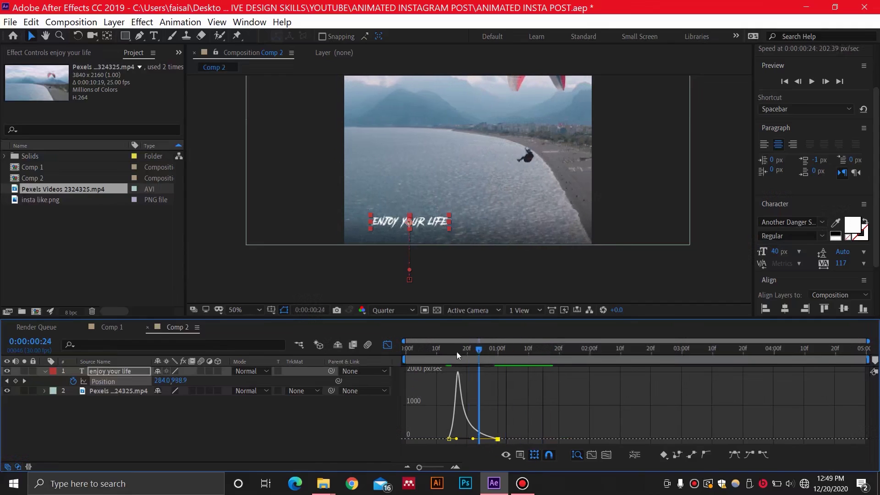
Preview the eased text slide-in several times from just before its first keyframe, then close the graph view
click(443, 350)
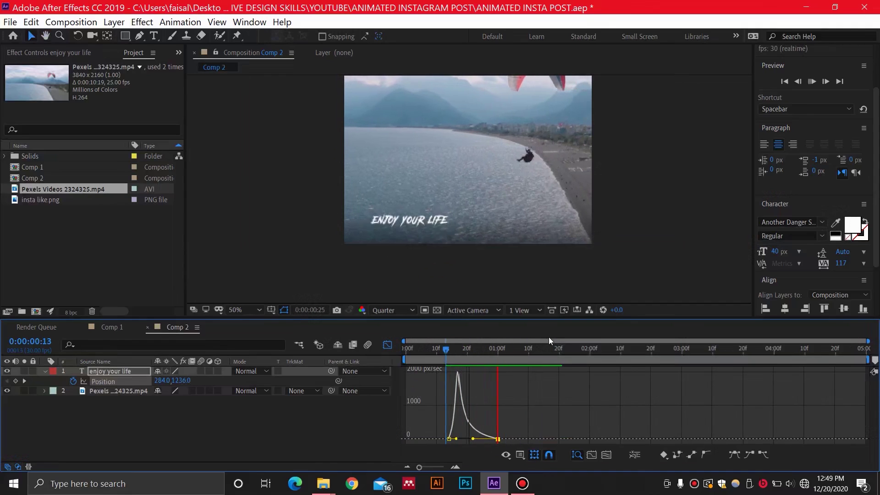
key(space)
drag(545, 348, 443, 349)
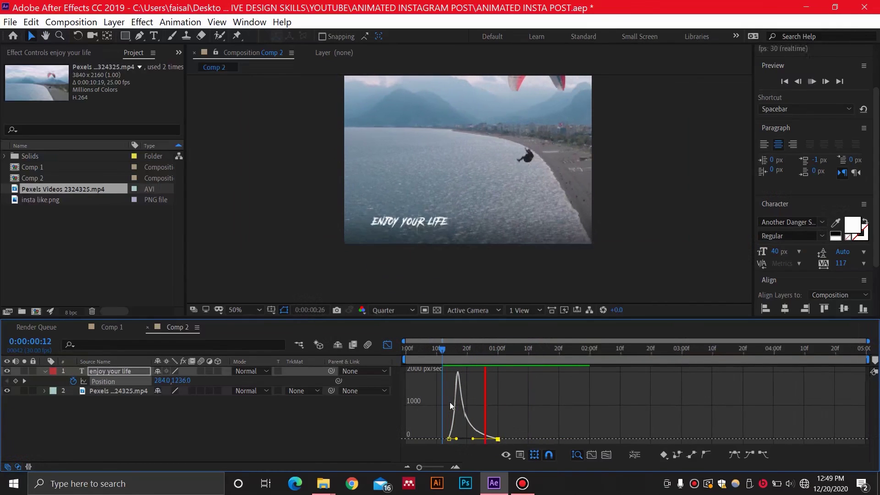
key(space)
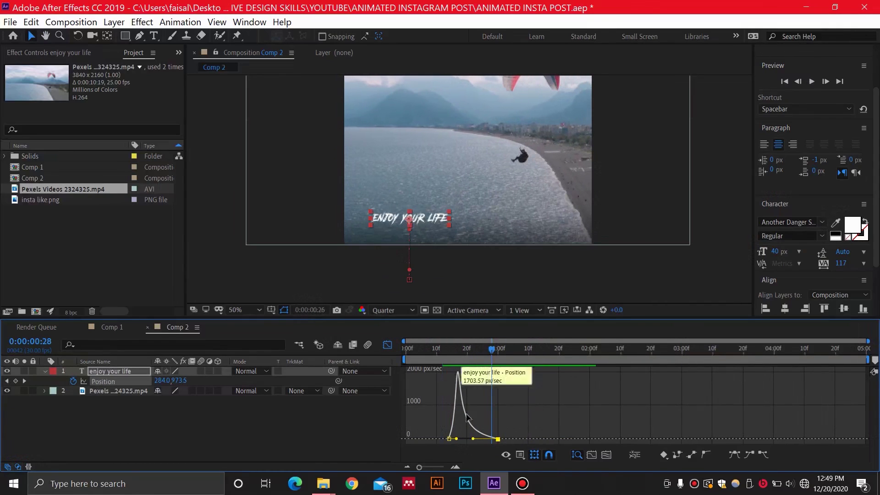
drag(492, 350, 438, 349)
key(space)
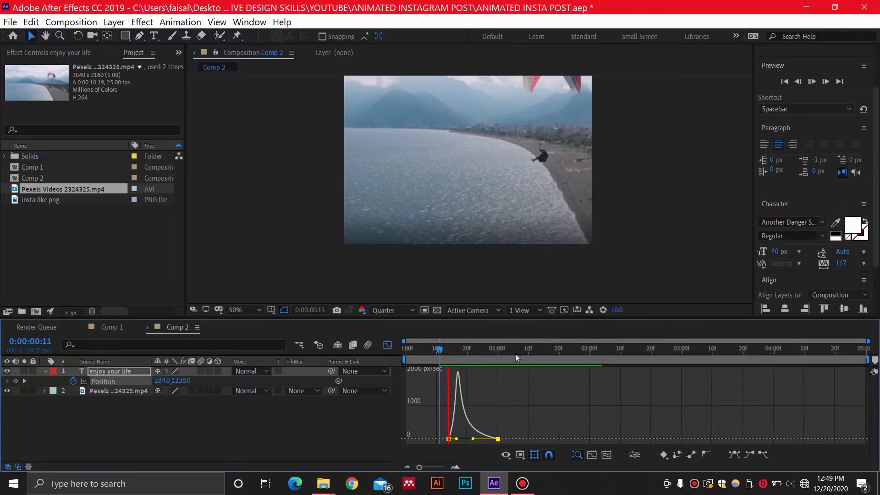
key(space)
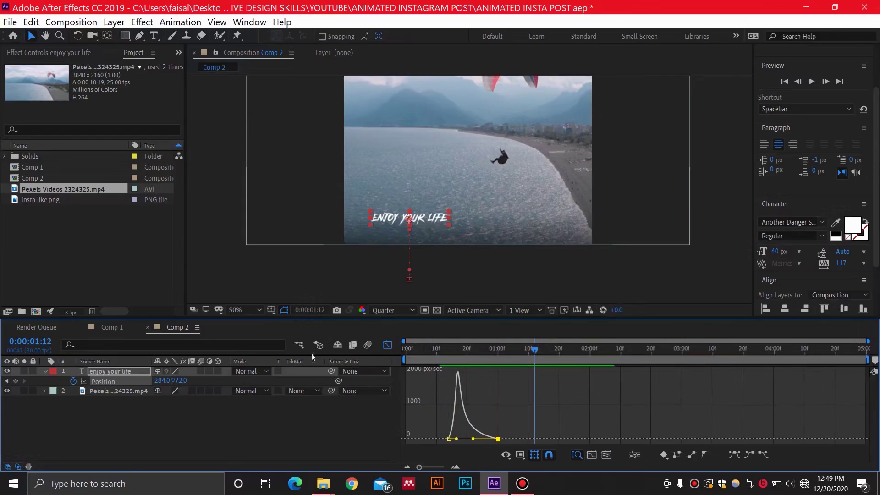
click(387, 345)
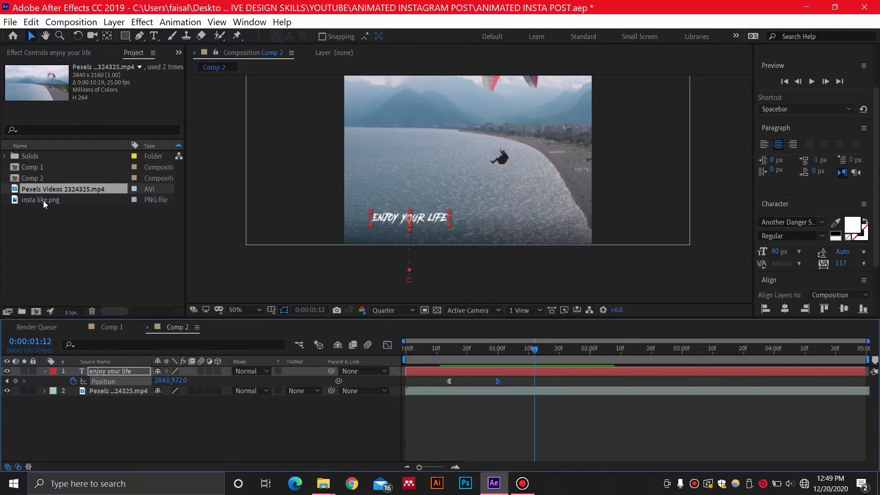
Place insta like.png as the top layer, scaled to about 13%, just above the "enjoy your life" text at about 190, 850
drag(43, 202, 120, 369)
key(comma)
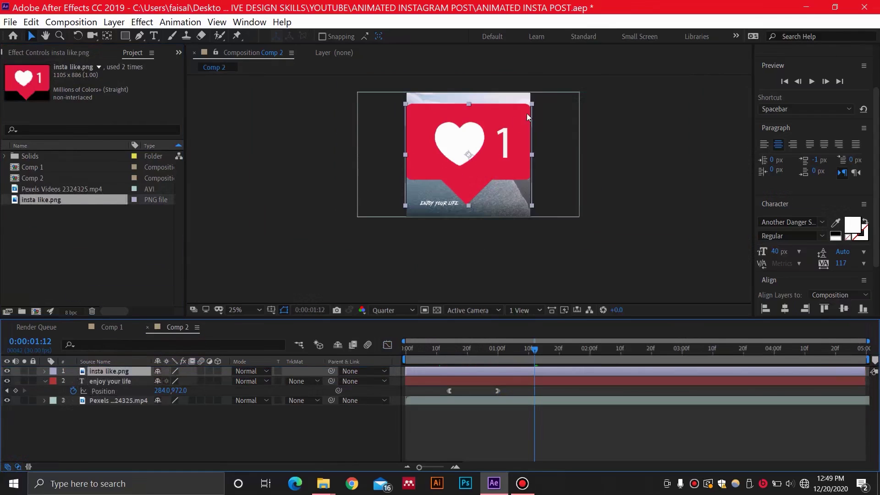
drag(532, 105, 480, 143)
key(period)
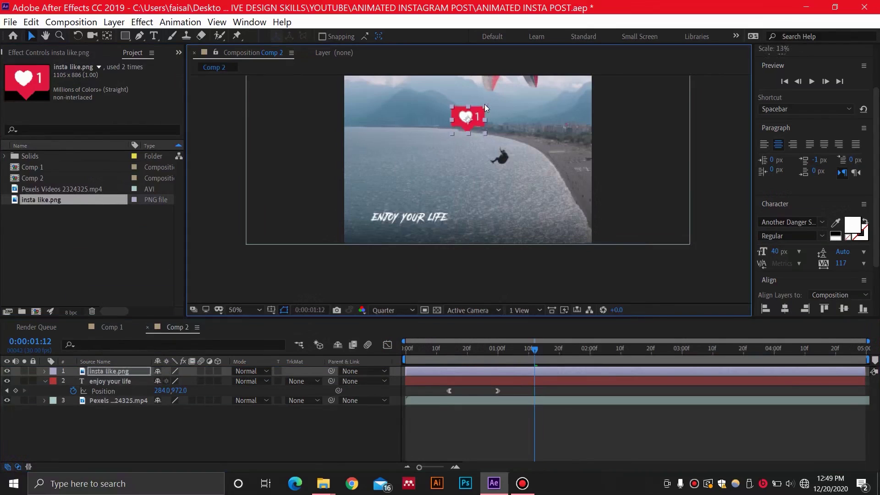
drag(467, 123, 387, 192)
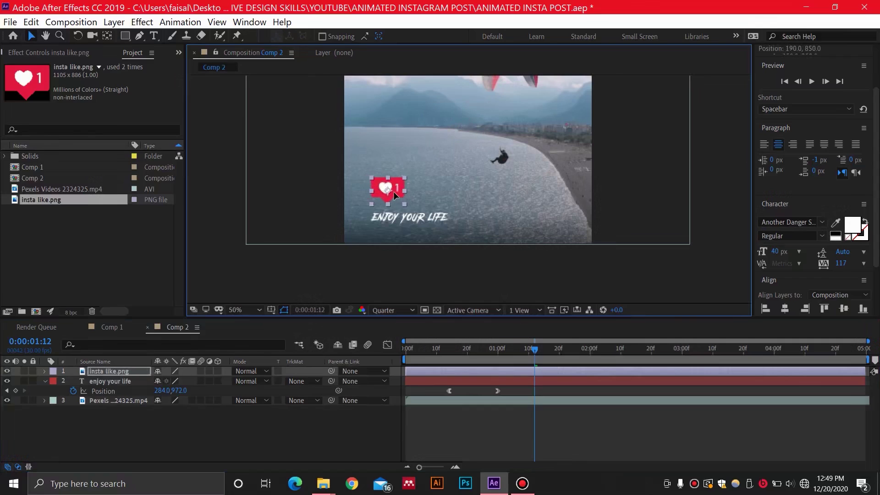